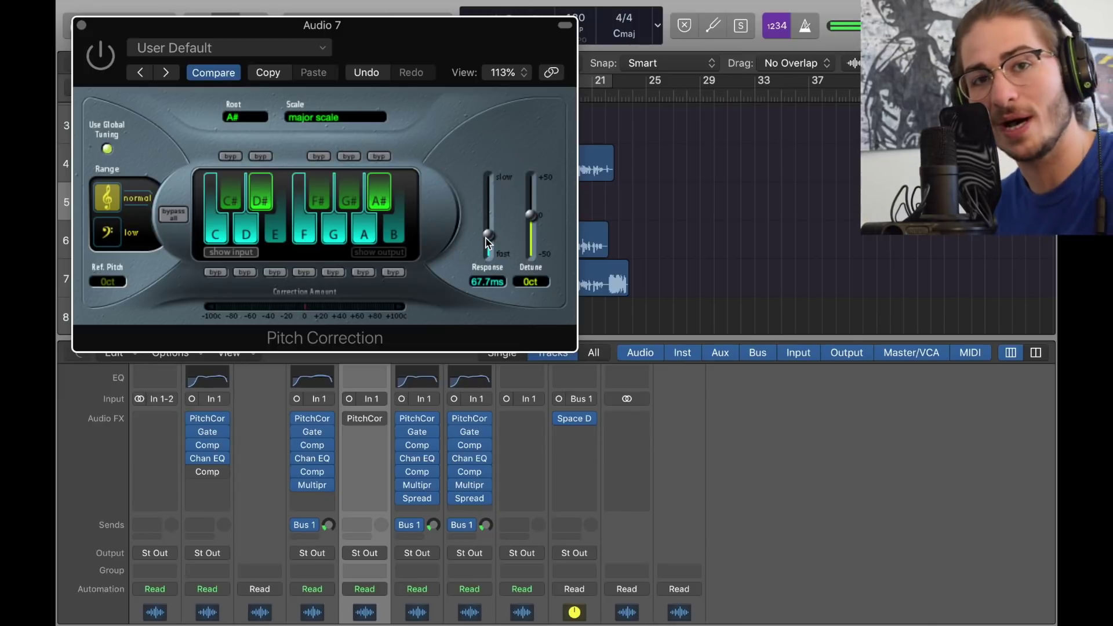
Close the Pitch Correction settings and check where the plug-in is filed among Audio 7's available effects.
{"action": "left_click", "coordinate": [81, 26]}
{"action": "left_click", "coordinate": [381, 419]}
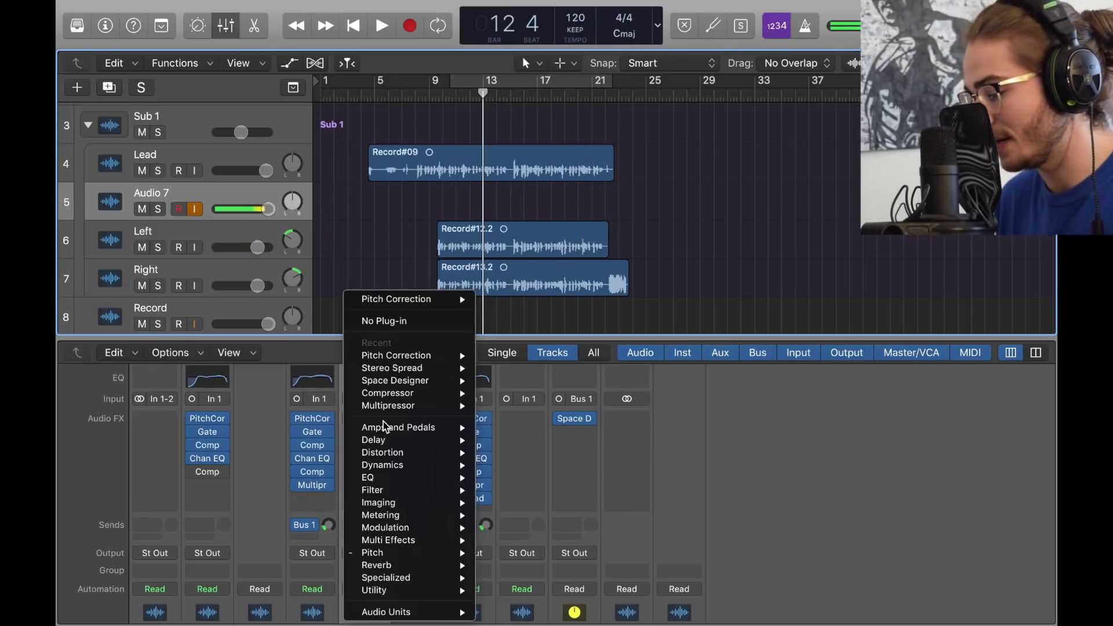
{"action": "mouse_move", "coordinate": [399, 555]}
{"action": "mouse_move", "coordinate": [603, 555]}
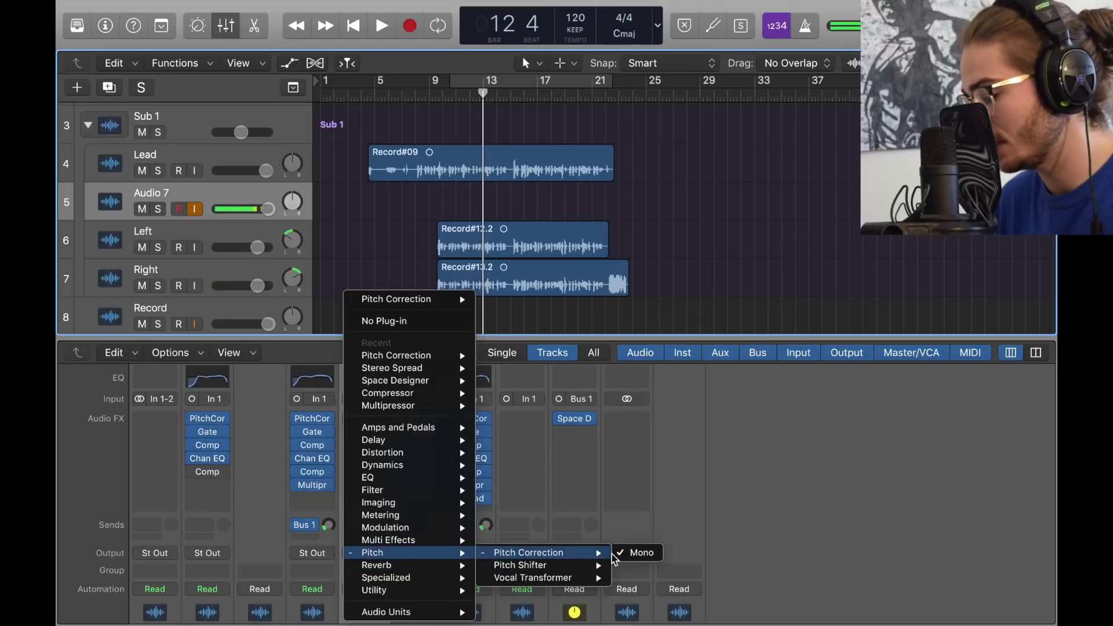
{"action": "left_click", "coordinate": [756, 442]}
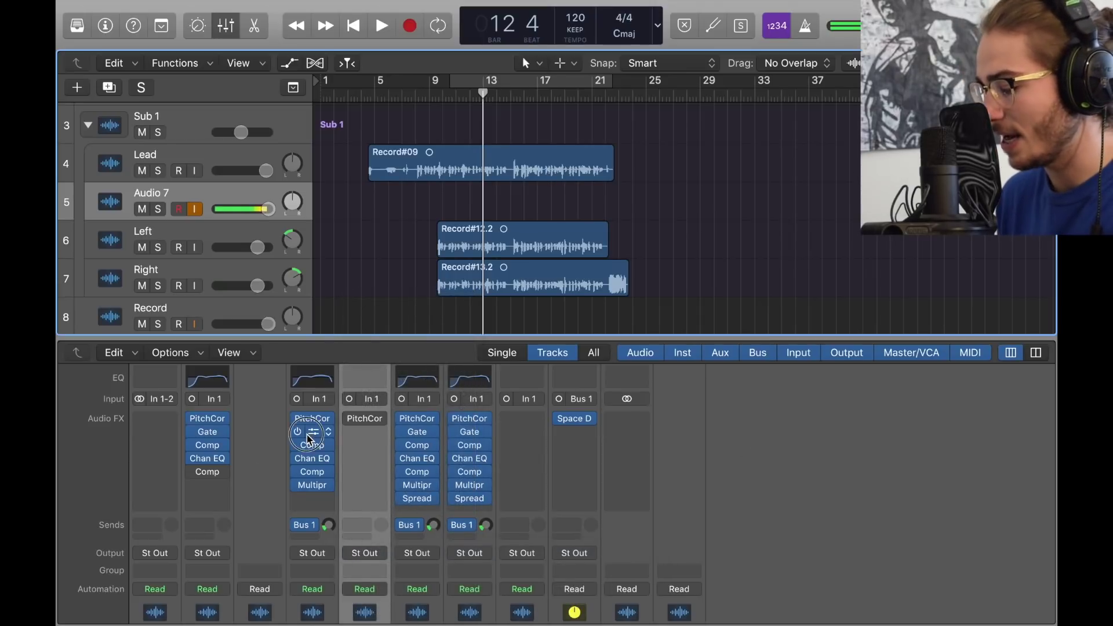
Copy the Noise Gate from the Lead channel to the insert below Pitch Correction on Audio 7, as a mono plug-in.
{"action": "left_click_drag", "start_coordinate": [312, 431], "coordinate": [350, 438]}
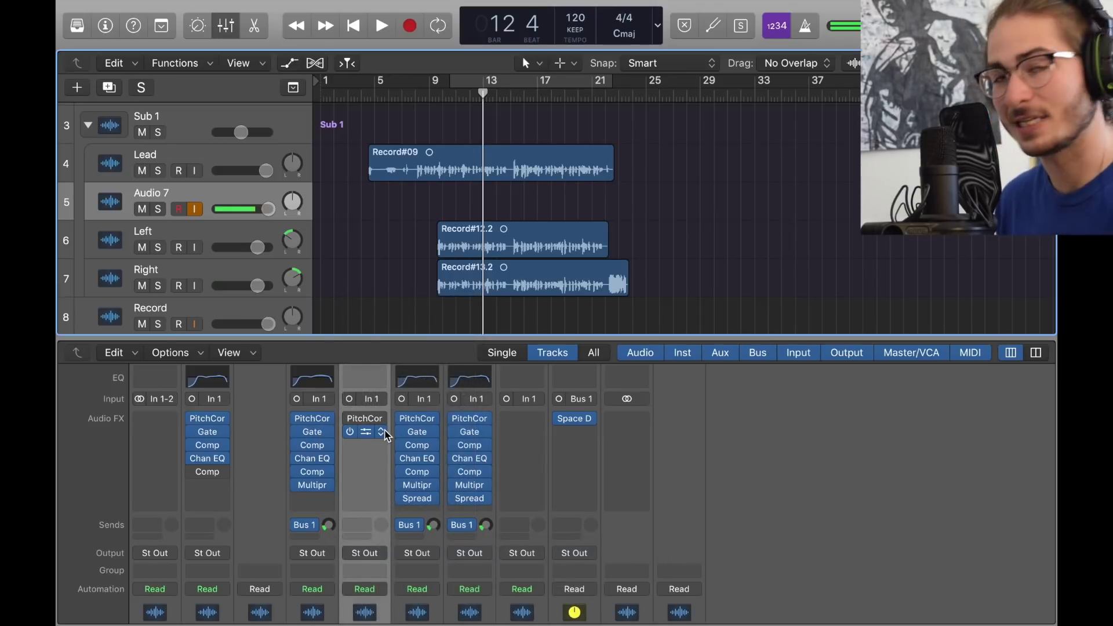
{"action": "left_click", "coordinate": [382, 432]}
{"action": "mouse_move", "coordinate": [385, 465]}
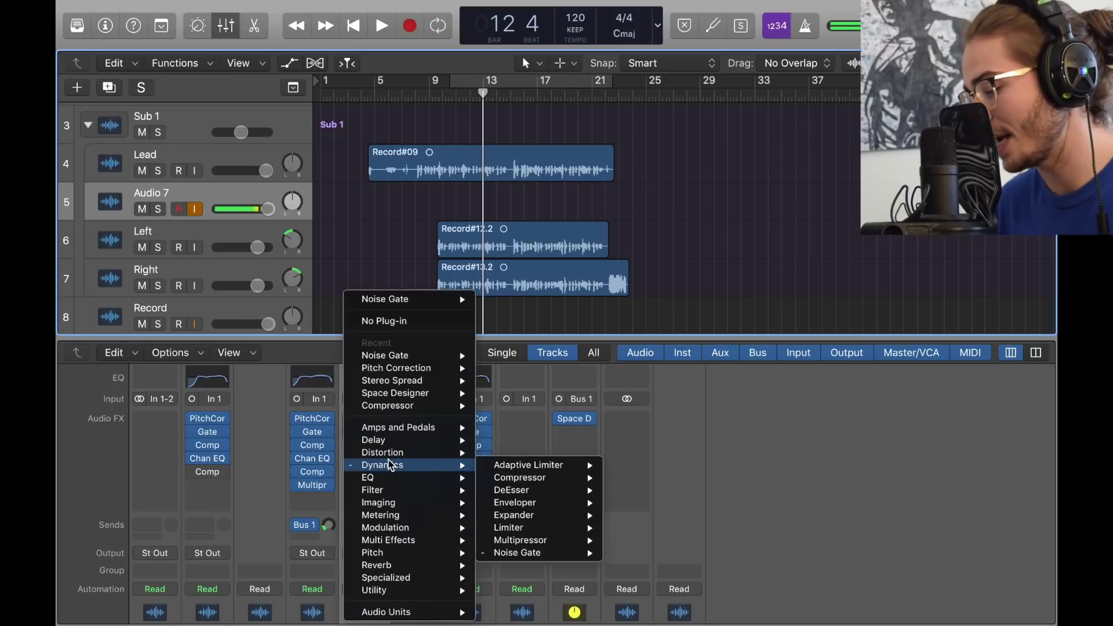
{"action": "mouse_move", "coordinate": [534, 557]}
{"action": "left_click", "coordinate": [633, 552]}
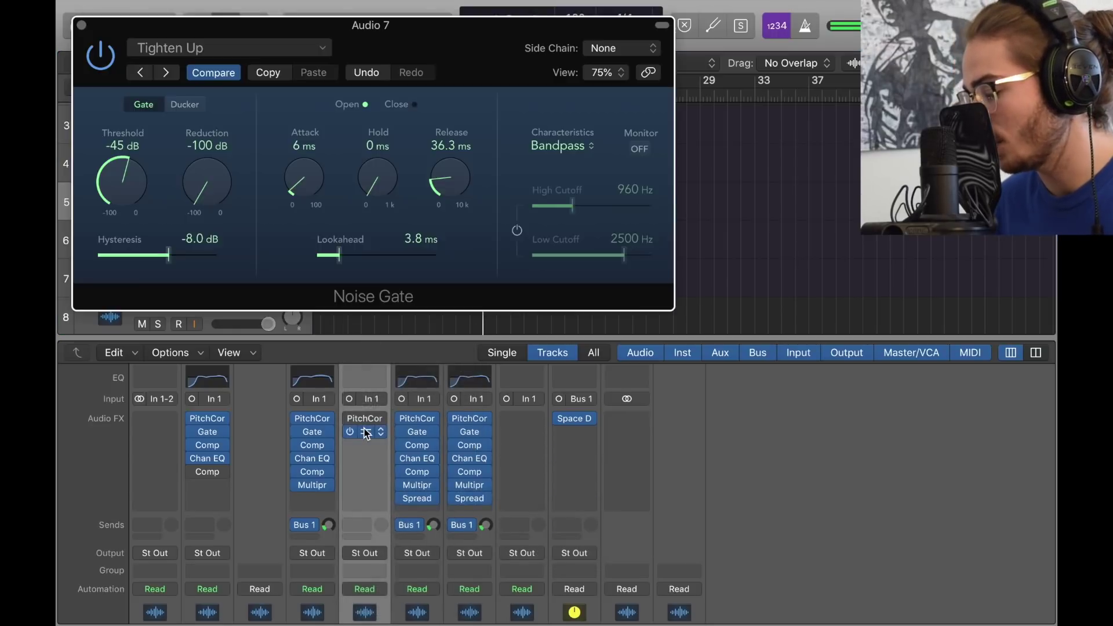
Browse the Noise Gate's presets on Audio 7, examine its threshold setting and close the plug-in.
{"action": "left_click", "coordinate": [225, 49]}
{"action": "mouse_move", "coordinate": [231, 369]}
{"action": "left_click", "coordinate": [458, 66]}
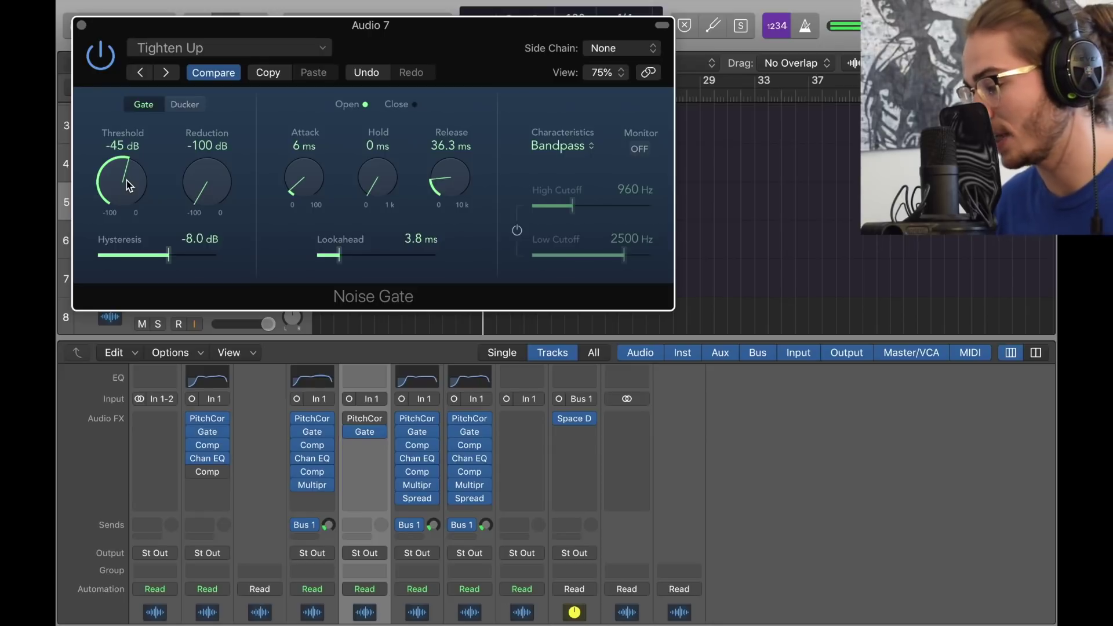
{"action": "left_click", "coordinate": [81, 25]}
Copy the first Compressor from the Lead channel to Audio 7 below the Noise Gate and check its plug-in category.
{"action": "left_click_drag", "start_coordinate": [310, 450], "coordinate": [352, 453]}
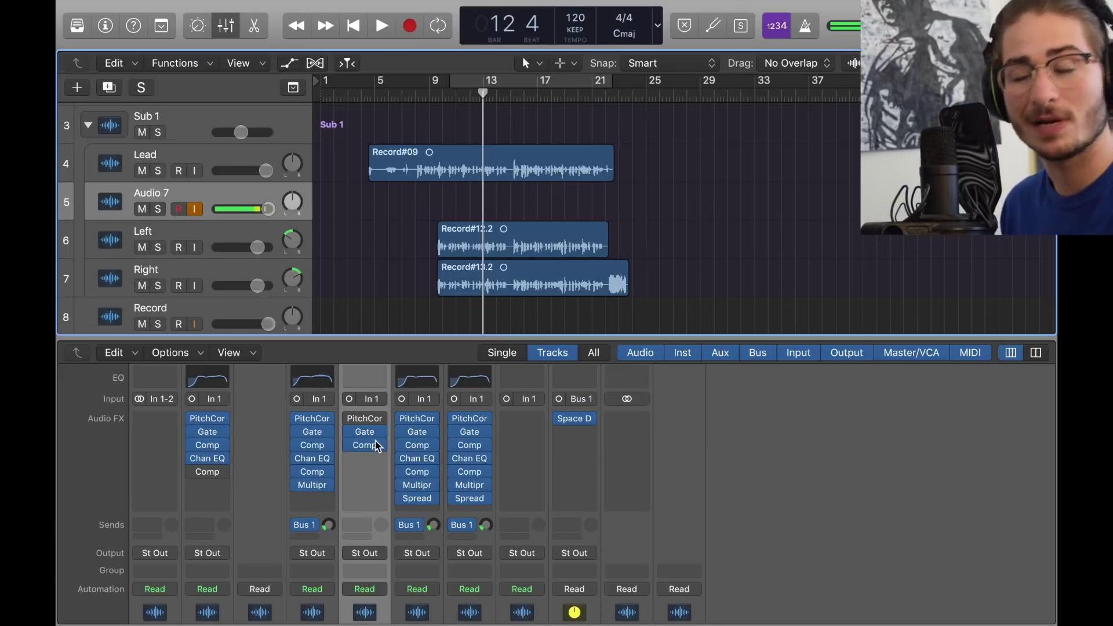
{"action": "left_click", "coordinate": [377, 445]}
{"action": "mouse_move", "coordinate": [400, 464]}
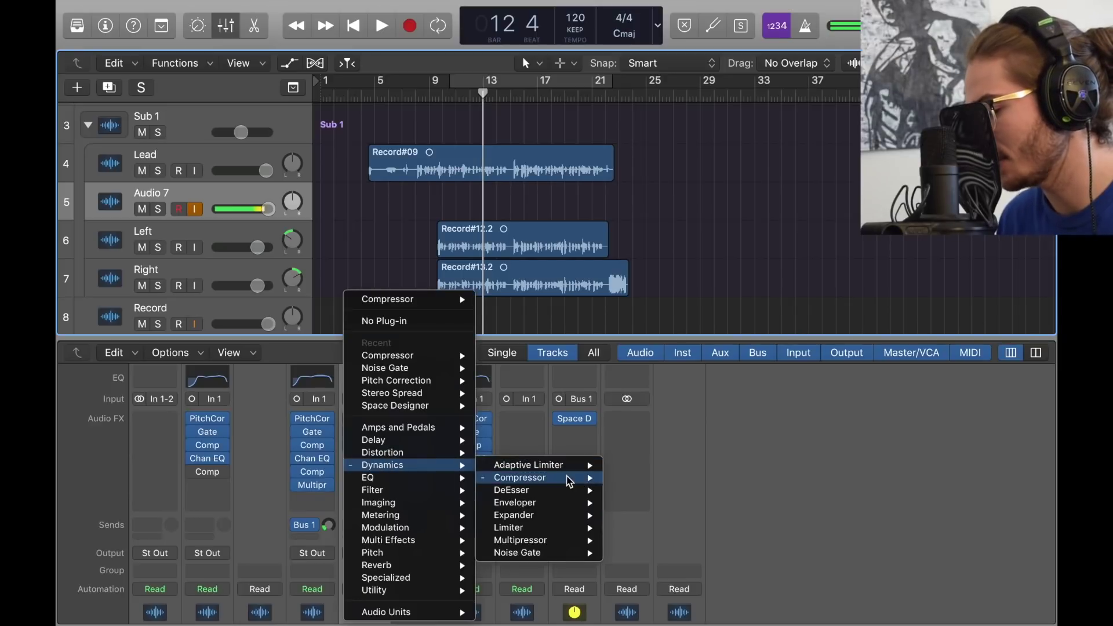
{"action": "left_click", "coordinate": [780, 446]}
Examine the first Compressor's threshold, ratio, make-up, attack, release, distortion and mix settings on Audio 7.
{"action": "left_click", "coordinate": [369, 447]}
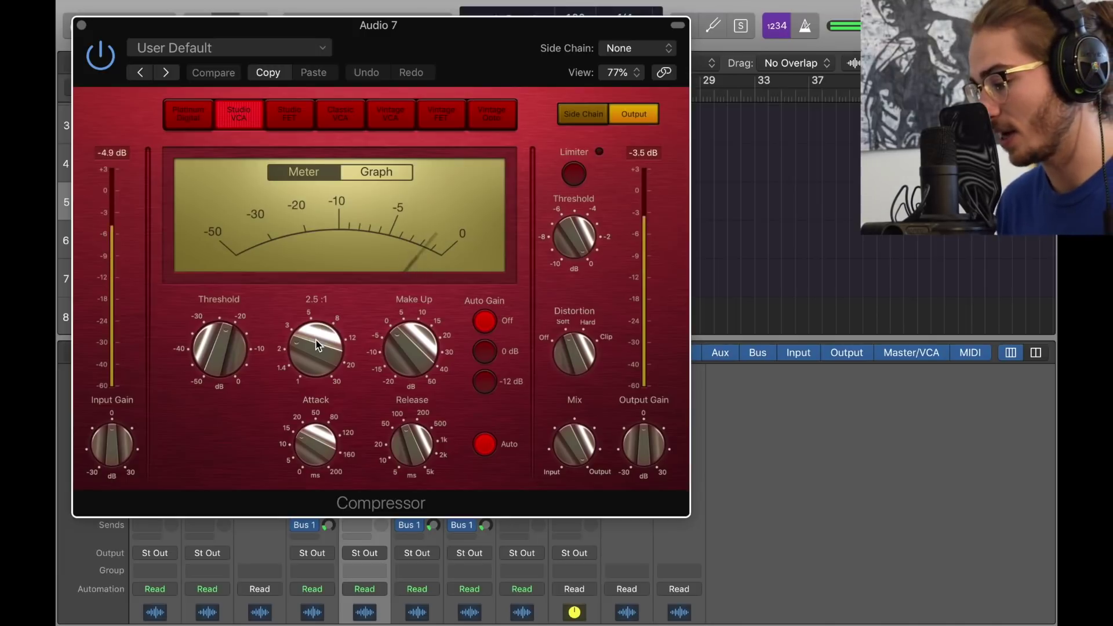
{"action": "mouse_move", "coordinate": [234, 351]}
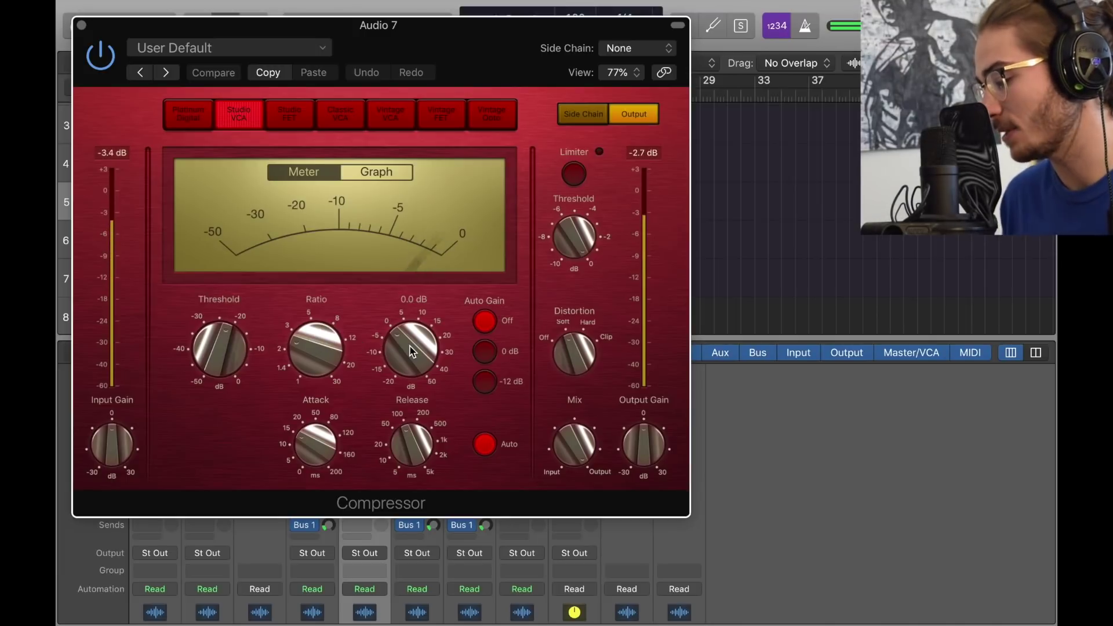
{"action": "mouse_move", "coordinate": [324, 450]}
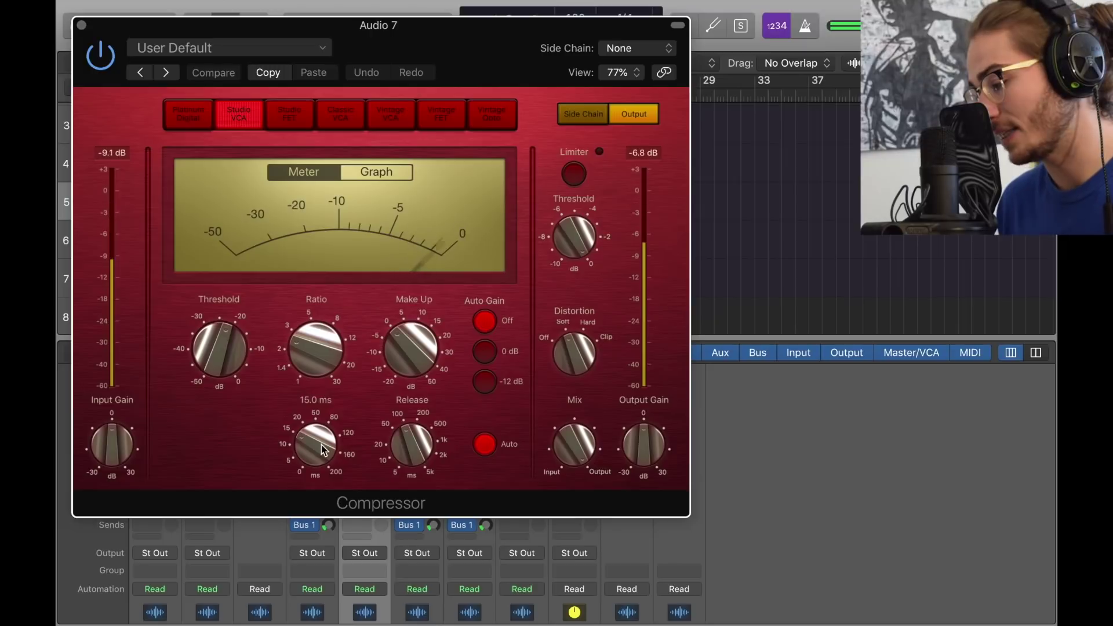
{"action": "mouse_move", "coordinate": [411, 449]}
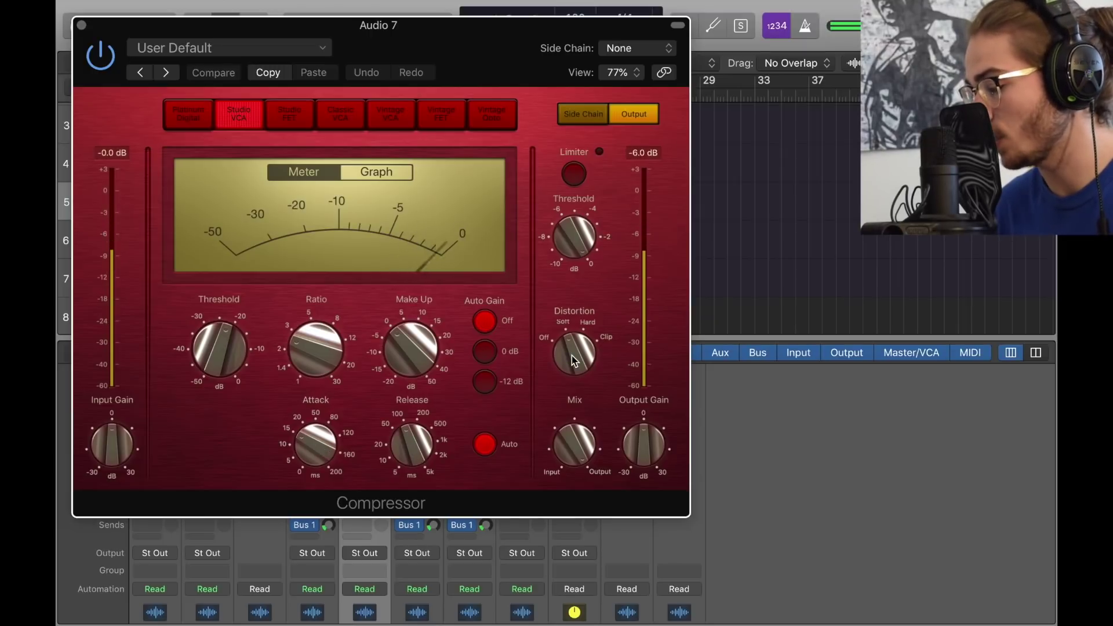
{"action": "mouse_move", "coordinate": [568, 456]}
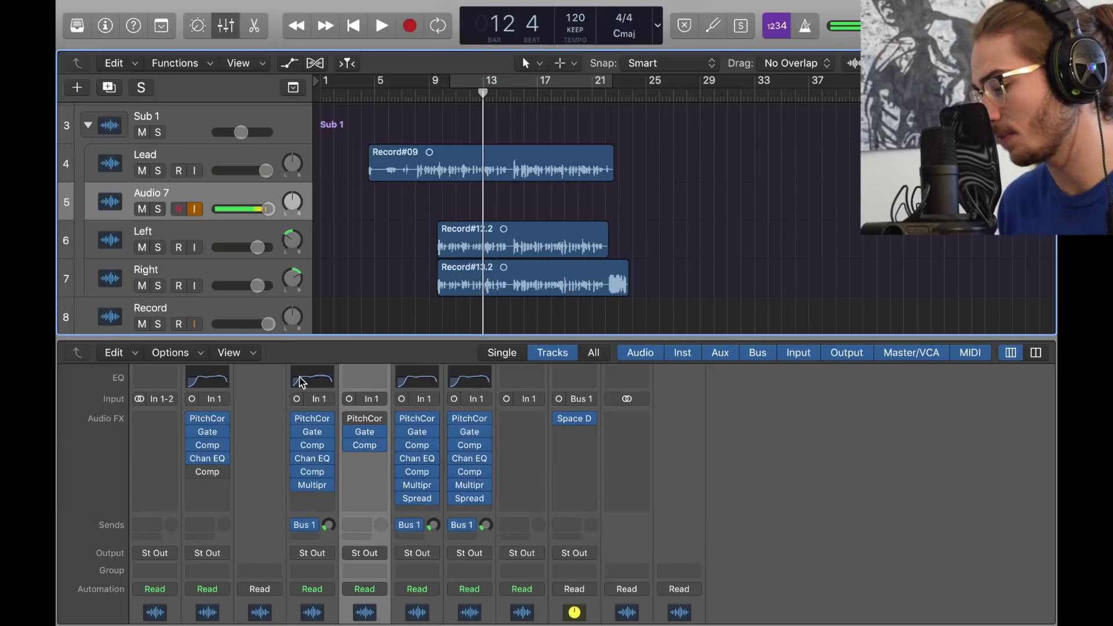
Copy the Channel EQ from the Lead channel to Audio 7 below the Compressor and review its frequency curve.
{"action": "left_click_drag", "start_coordinate": [316, 462], "coordinate": [365, 464]}
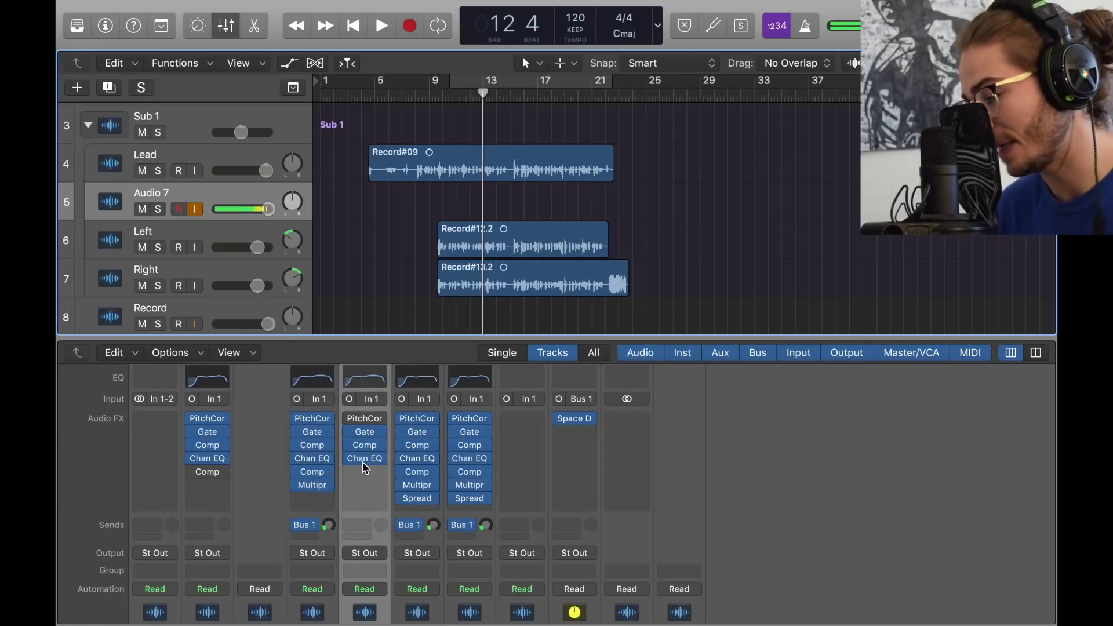
{"action": "left_click", "coordinate": [380, 482]}
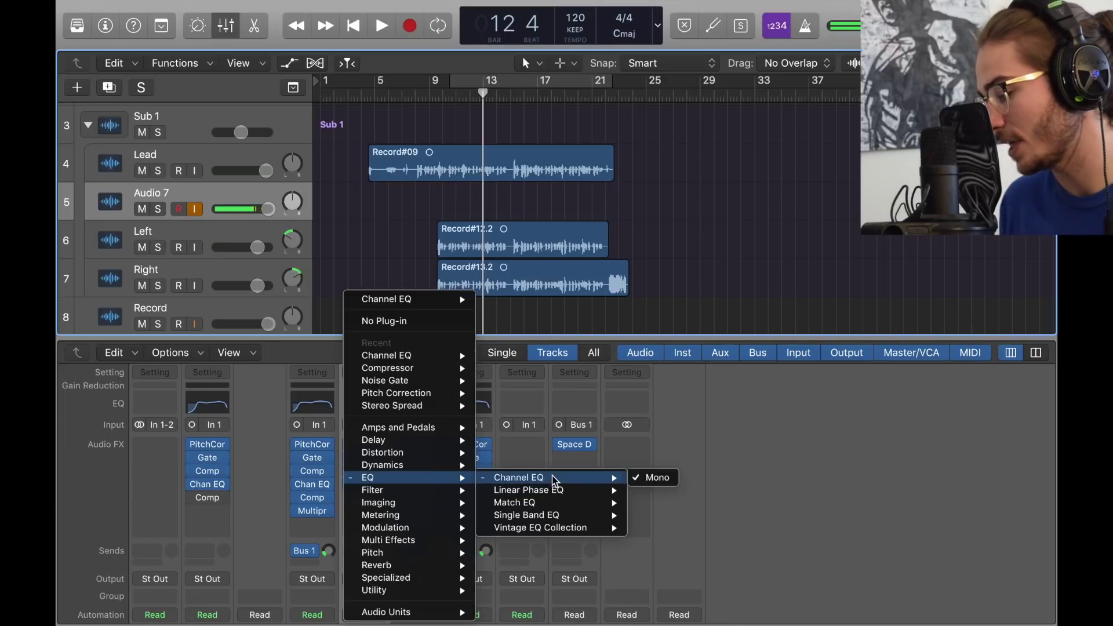
{"action": "left_click", "coordinate": [756, 470]}
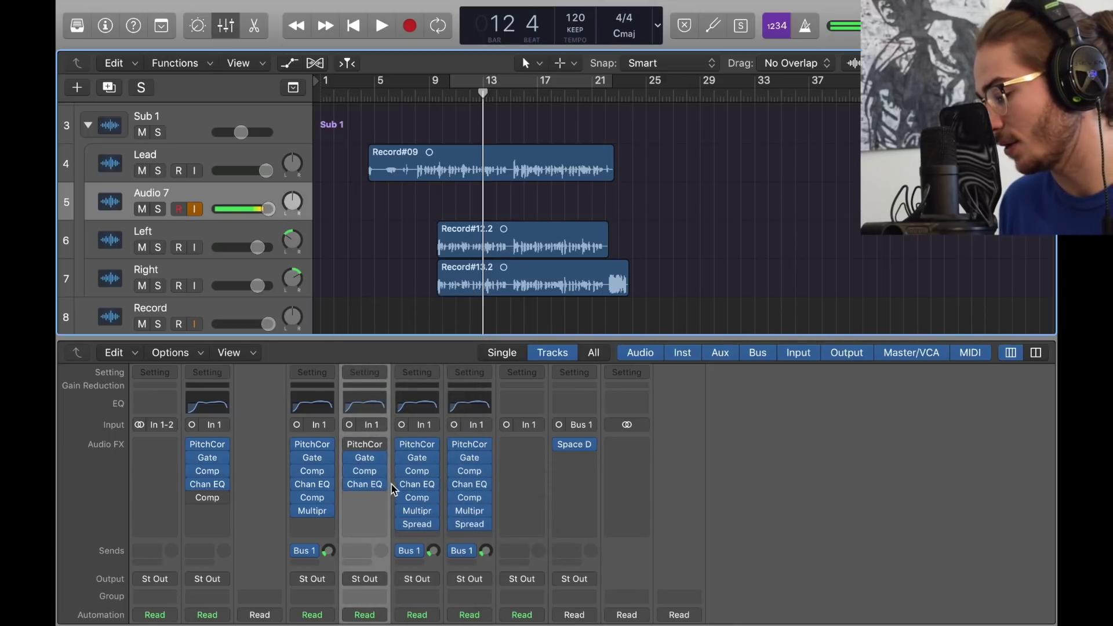
{"action": "left_click", "coordinate": [365, 484]}
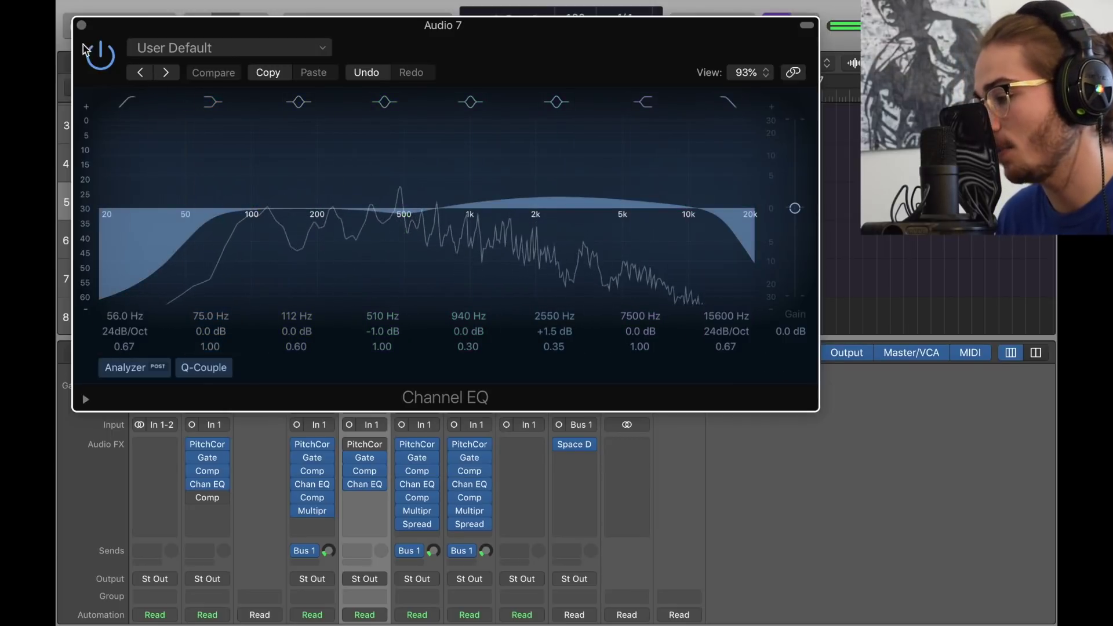
{"action": "left_click", "coordinate": [81, 25]}
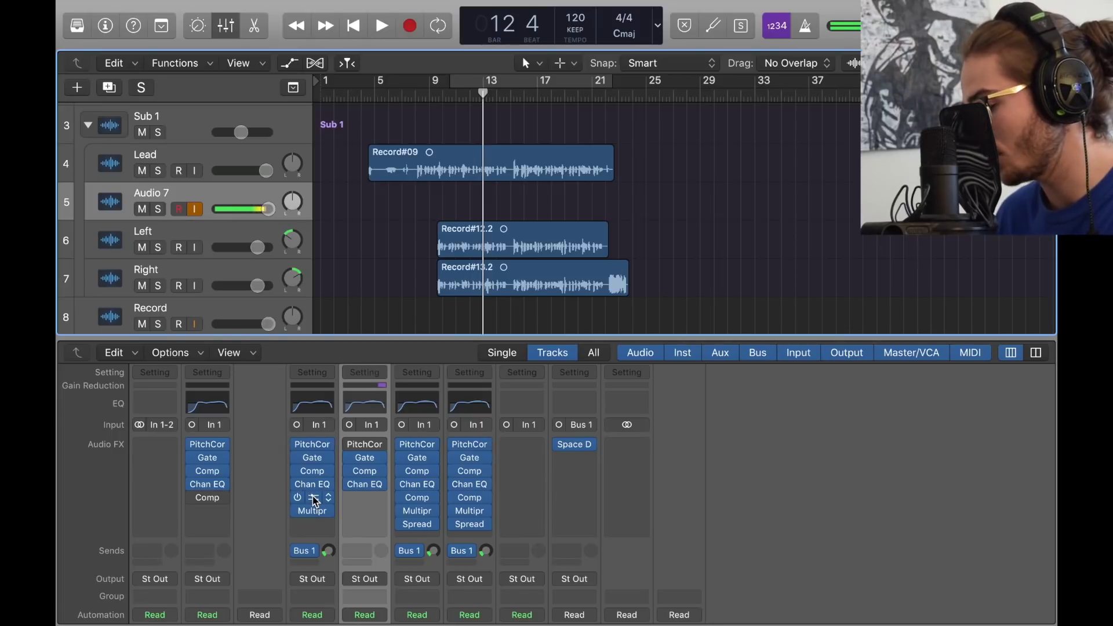
Add a second Compressor to Audio 7 below the Channel EQ, matching the one on the Lead channel.
{"action": "left_click", "coordinate": [366, 498]}
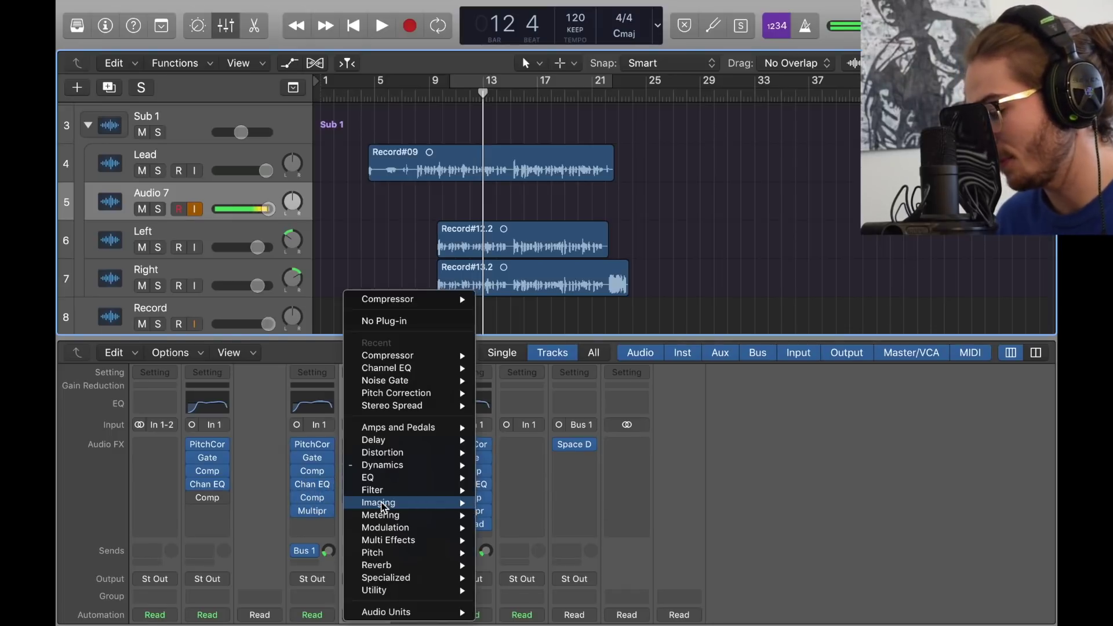
{"action": "mouse_move", "coordinate": [383, 465]}
{"action": "mouse_move", "coordinate": [510, 477]}
{"action": "left_click", "coordinate": [629, 477]}
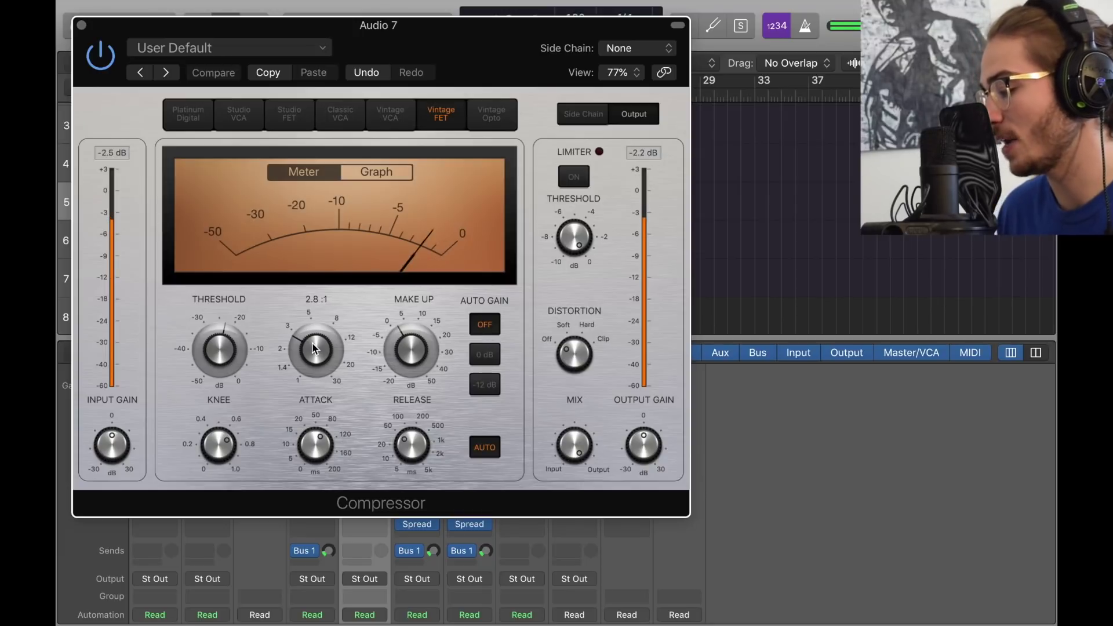
Examine the second Compressor's threshold, make-up, knee, attack and release settings, and close the plug-in.
{"action": "mouse_move", "coordinate": [242, 348]}
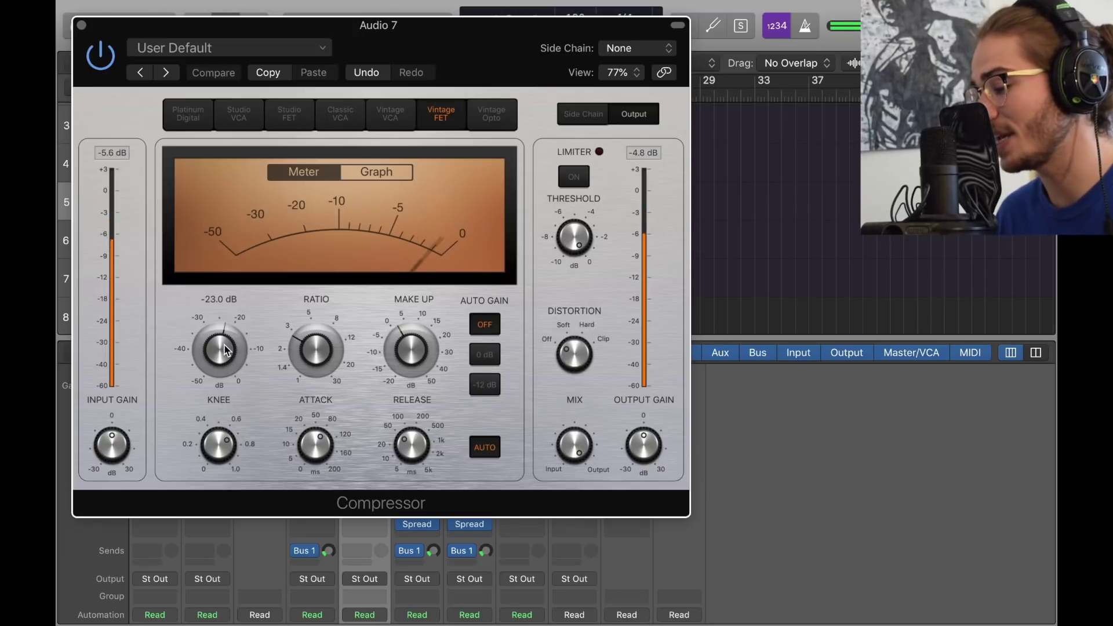
{"action": "mouse_move", "coordinate": [409, 345]}
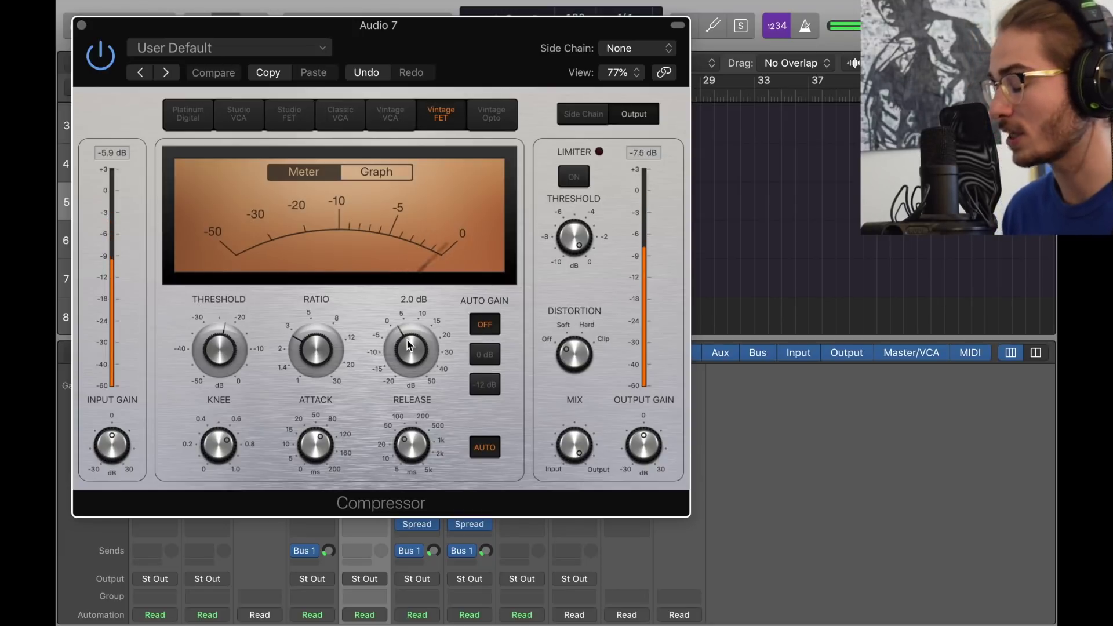
{"action": "mouse_move", "coordinate": [223, 449]}
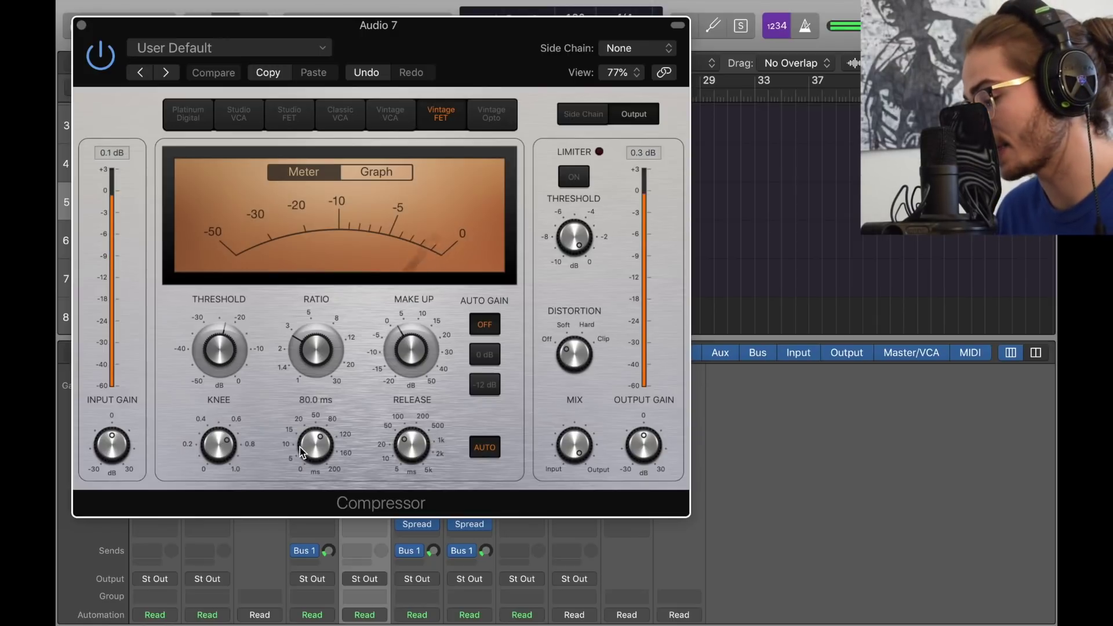
{"action": "mouse_move", "coordinate": [412, 445]}
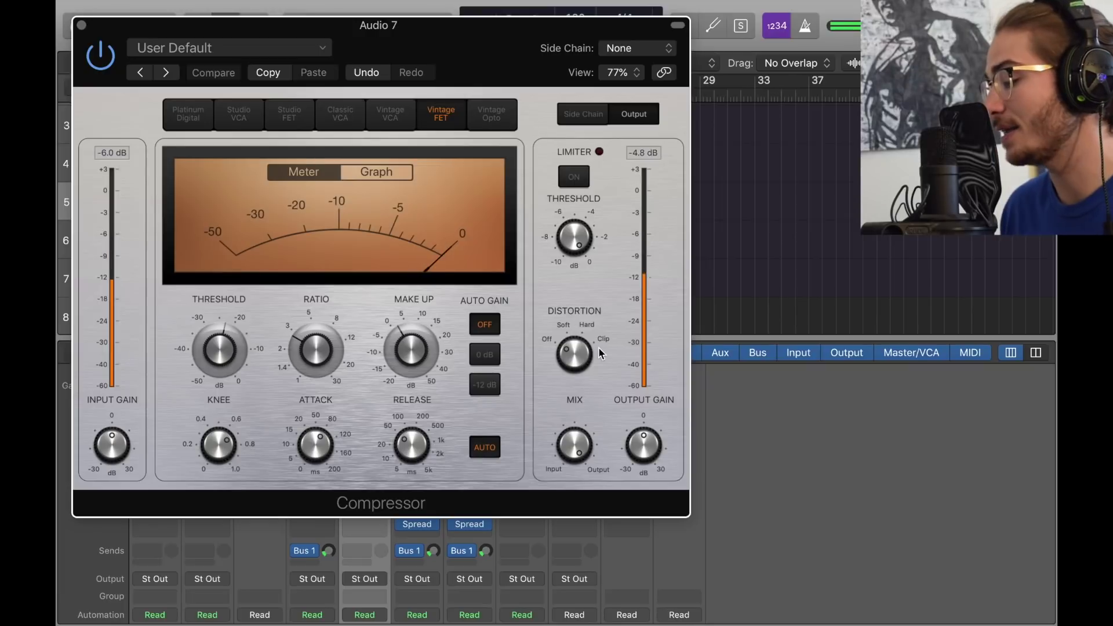
{"action": "left_click", "coordinate": [81, 25]}
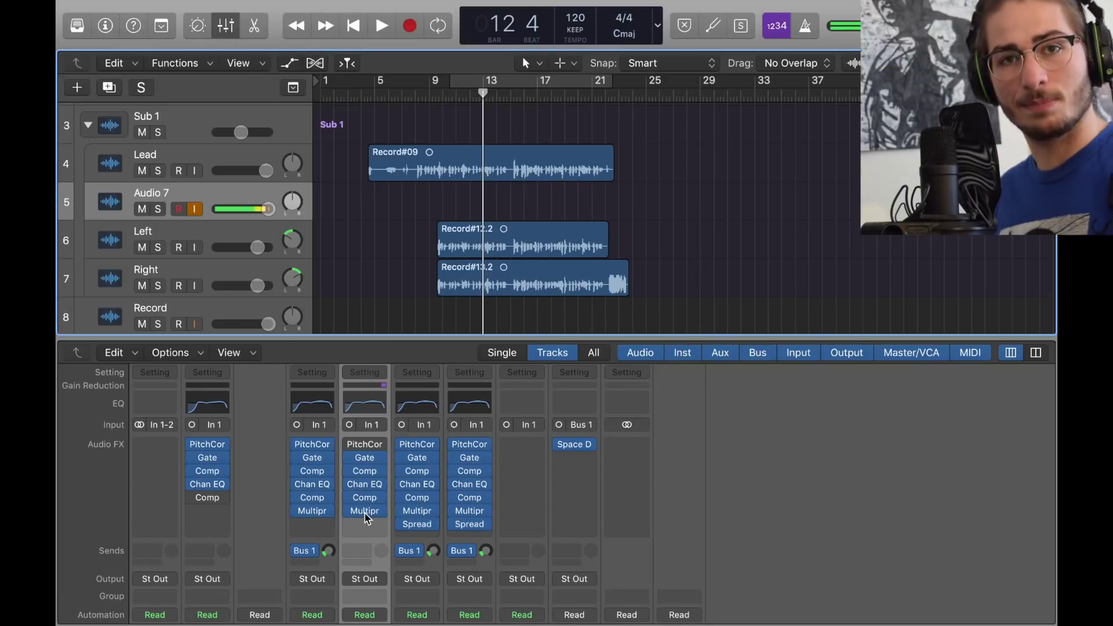
Check where the Multipressor is filed among the dynamics plug-ins and examine its band settings on Audio 7.
{"action": "left_click", "coordinate": [365, 511]}
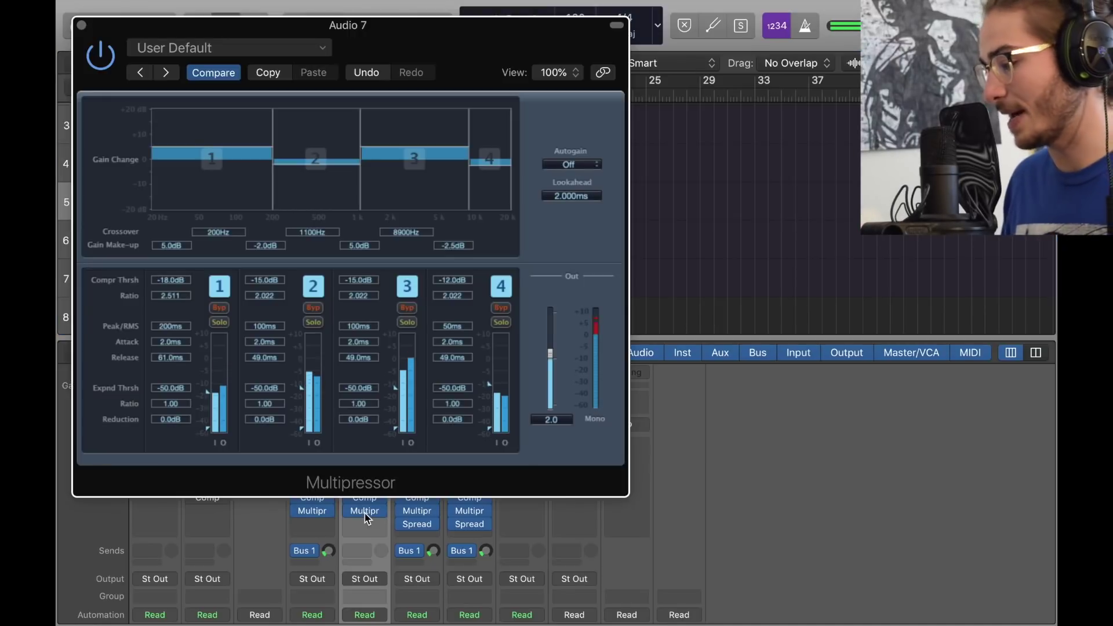
{"action": "left_click", "coordinate": [365, 511]}
{"action": "mouse_move", "coordinate": [382, 465]}
{"action": "mouse_move", "coordinate": [520, 540]}
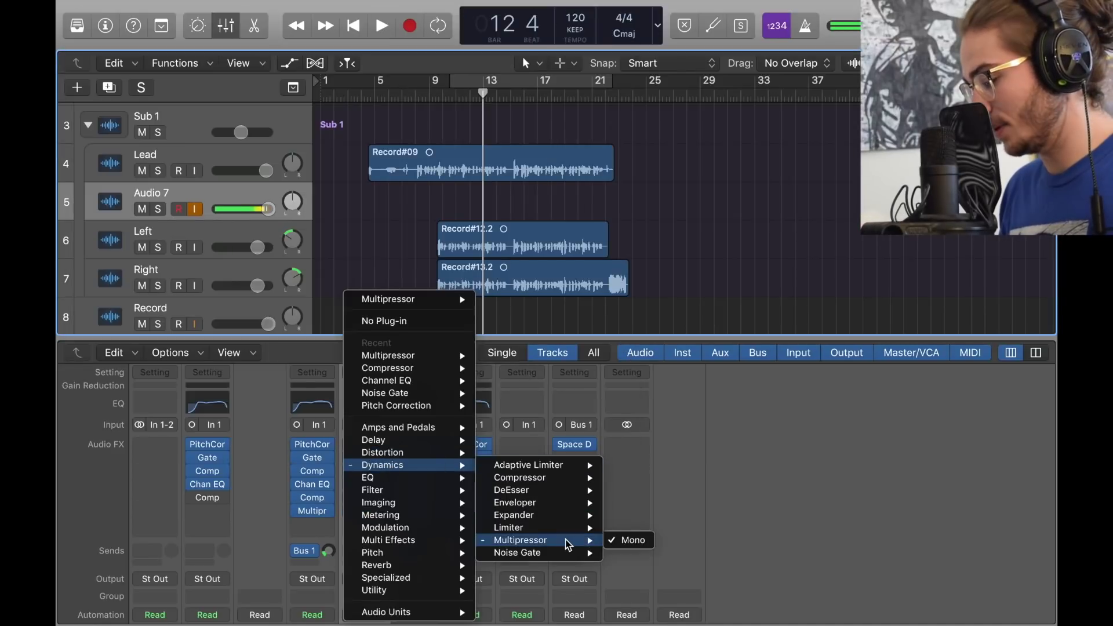
{"action": "left_click", "coordinate": [748, 525]}
{"action": "left_click", "coordinate": [364, 511]}
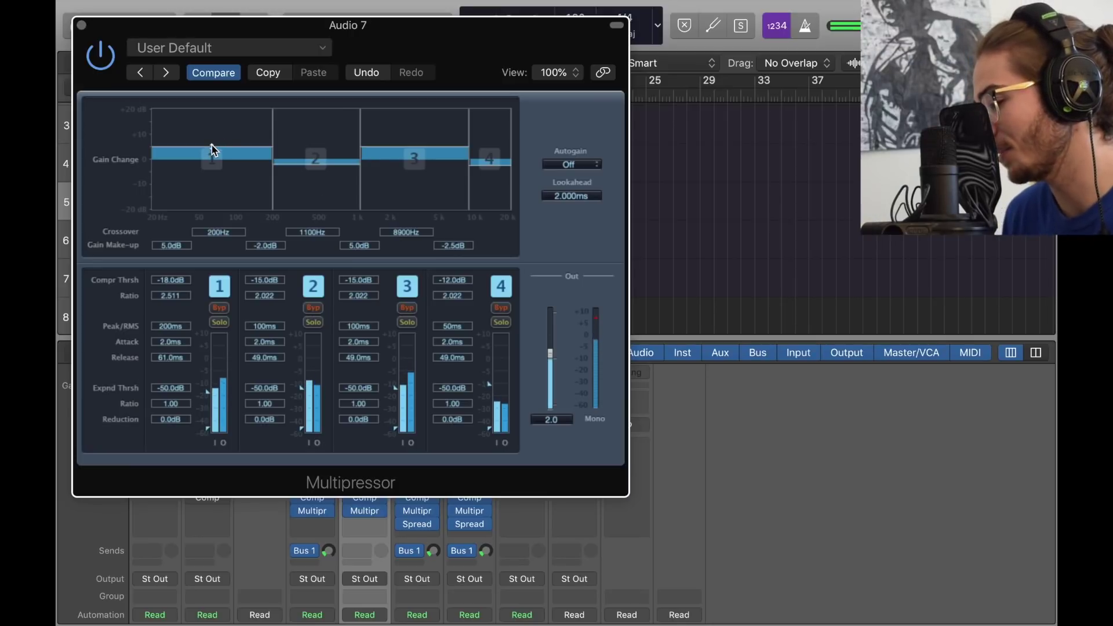
{"action": "left_click_drag", "start_coordinate": [213, 150], "coordinate": [215, 146]}
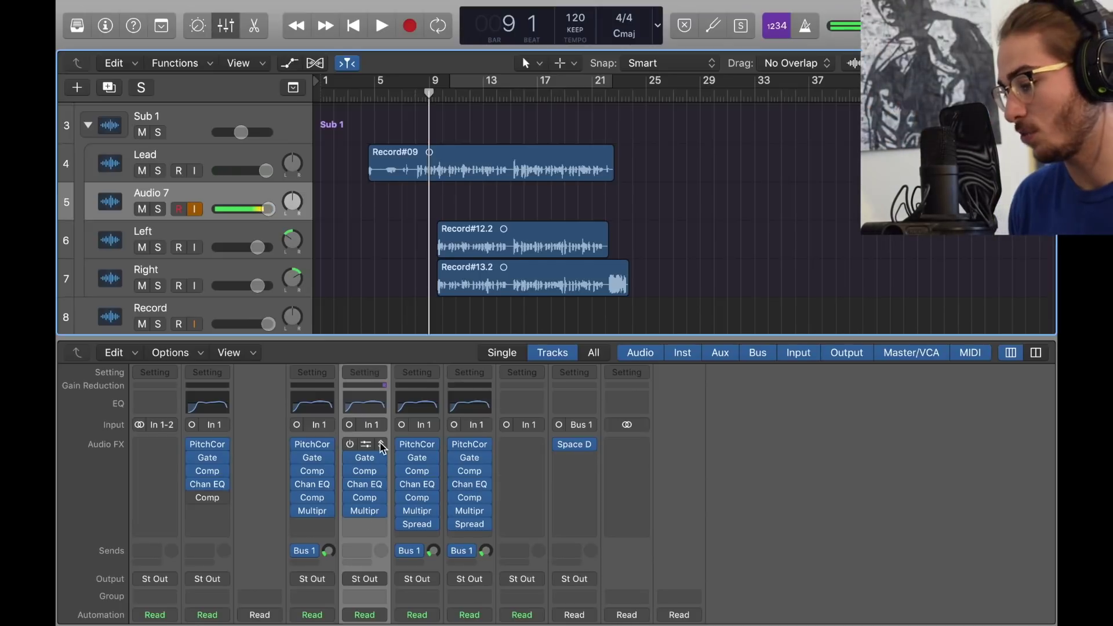
Add a send on Audio 7 routed to Bus 1, which feeds Aux 1.
{"action": "left_click", "coordinate": [355, 550]}
{"action": "mouse_move", "coordinate": [362, 613]}
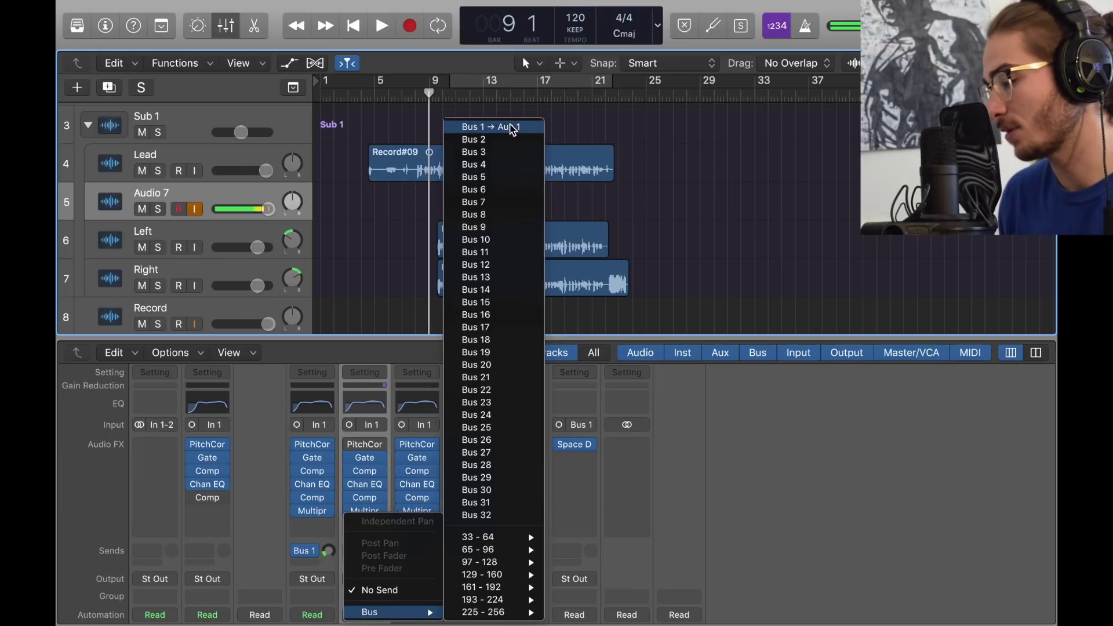
{"action": "left_click", "coordinate": [505, 127]}
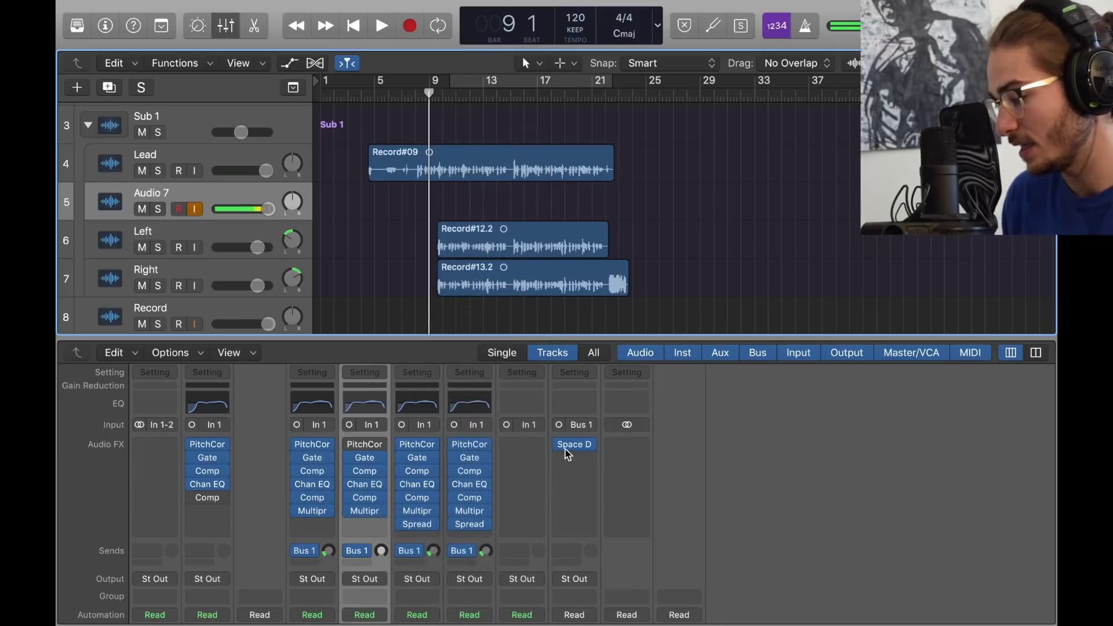
Check the plug-in category of the Space Designer reverb on Aux 1 and open its settings.
{"action": "left_click", "coordinate": [586, 445]}
{"action": "mouse_move", "coordinate": [603, 556]}
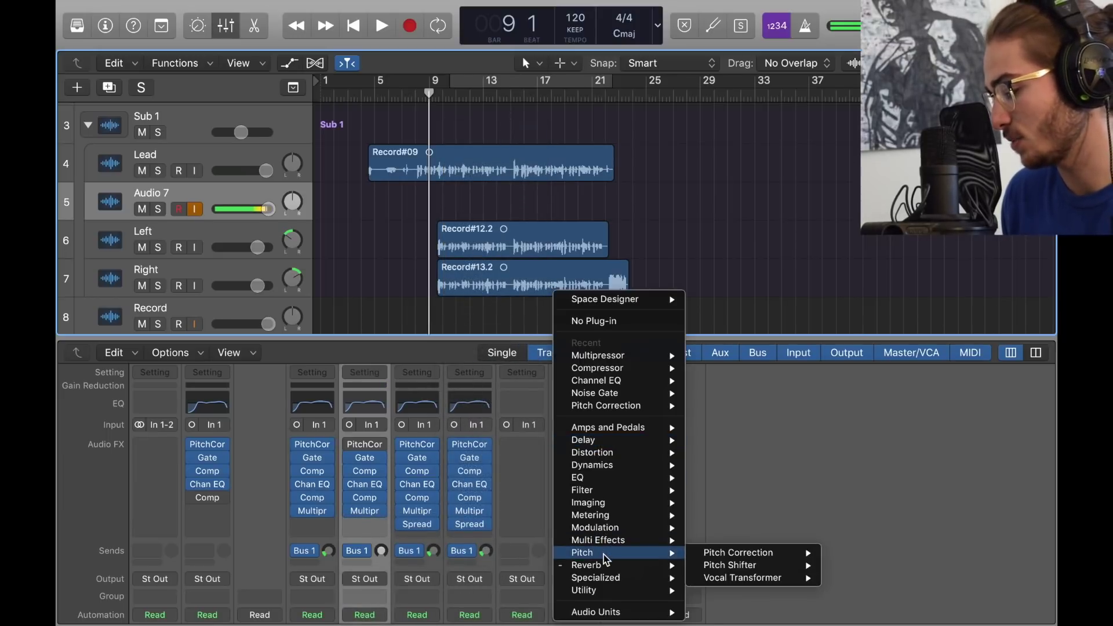
{"action": "mouse_move", "coordinate": [719, 607]}
{"action": "left_click", "coordinate": [828, 577]}
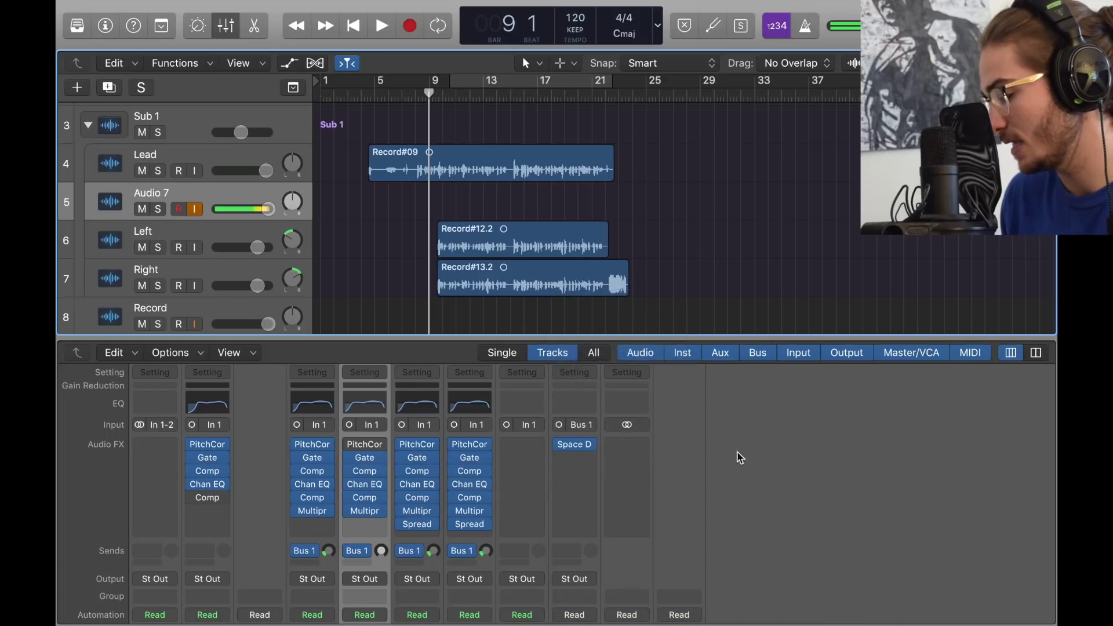
{"action": "left_click", "coordinate": [576, 445]}
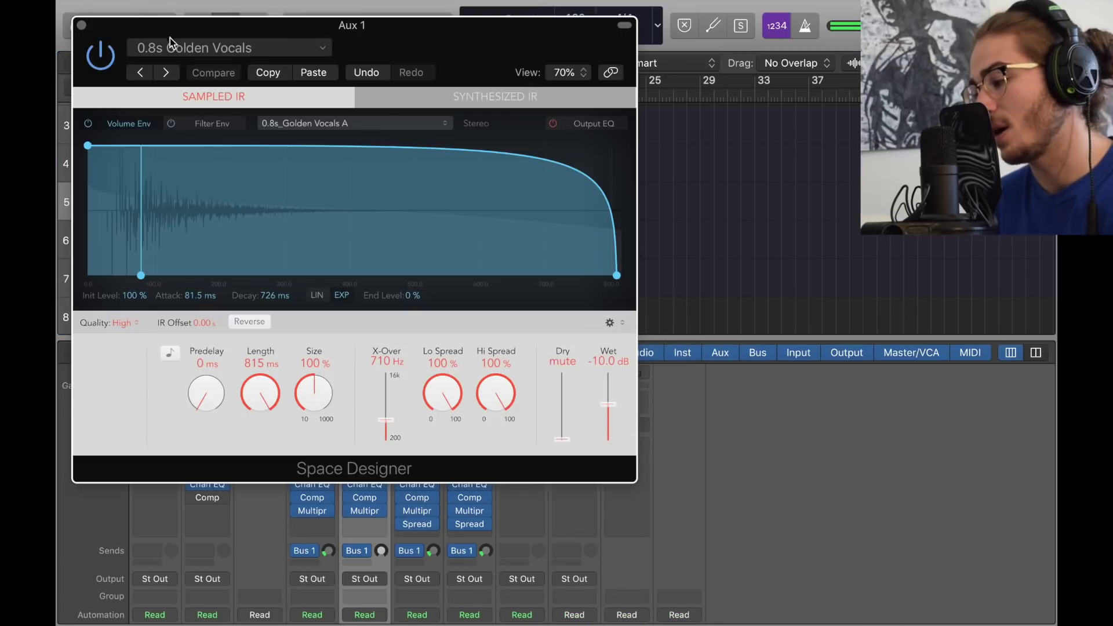
Check where the 0.8s Golden Vocals preset is filed among Space Designer's small-space plate reverbs, and close the plug-in.
{"action": "left_click", "coordinate": [207, 47]}
{"action": "mouse_move", "coordinate": [331, 491]}
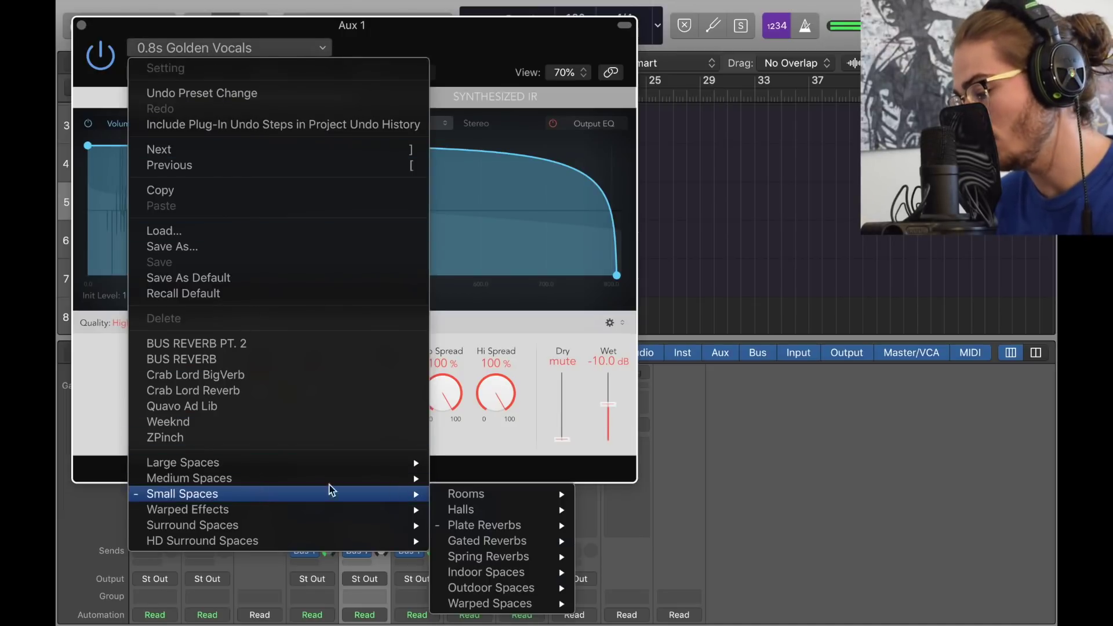
{"action": "mouse_move", "coordinate": [484, 540]}
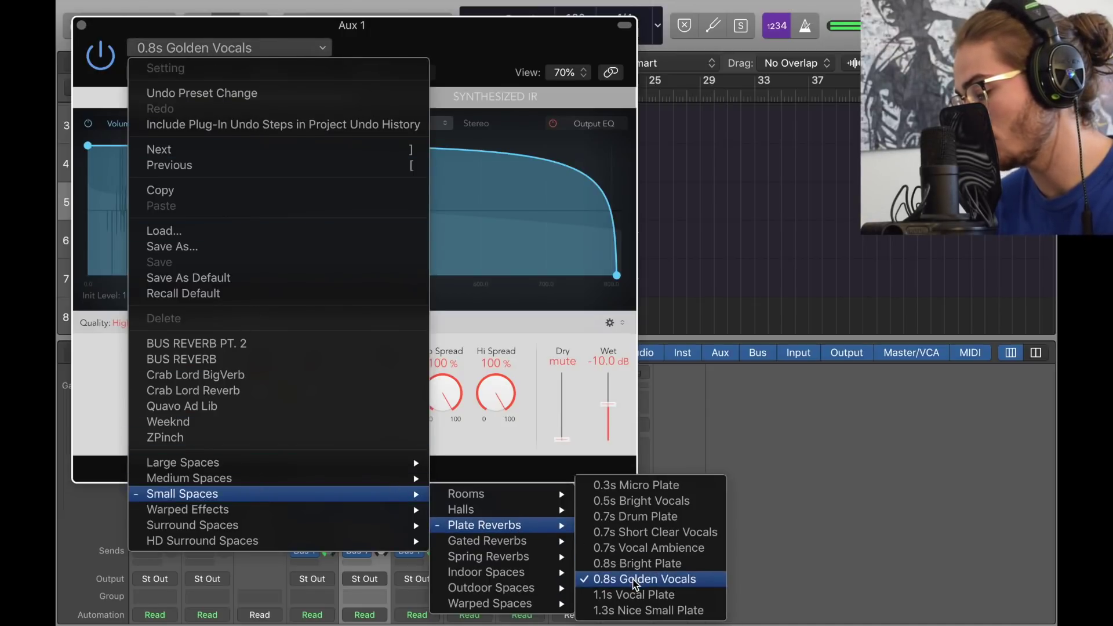
{"action": "left_click", "coordinate": [841, 542]}
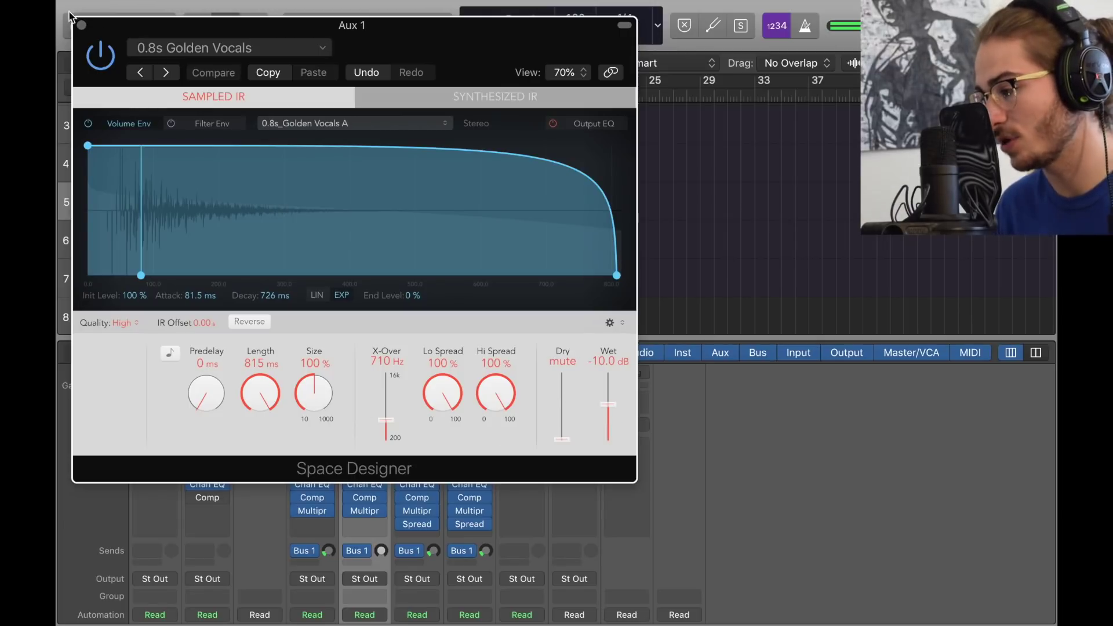
{"action": "left_click", "coordinate": [81, 25]}
Raise the Bus 1 send level on Audio 7 and lower the track's volume to about +2.9 dB.
{"action": "left_click", "coordinate": [330, 549]}
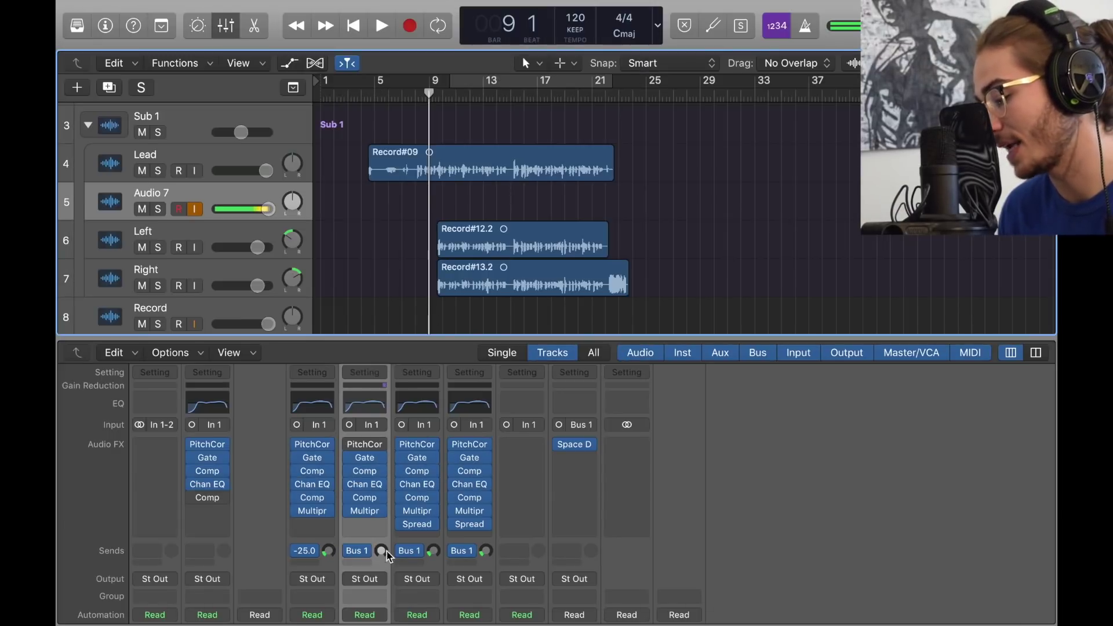
{"action": "left_click_drag", "start_coordinate": [385, 552], "coordinate": [392, 522]}
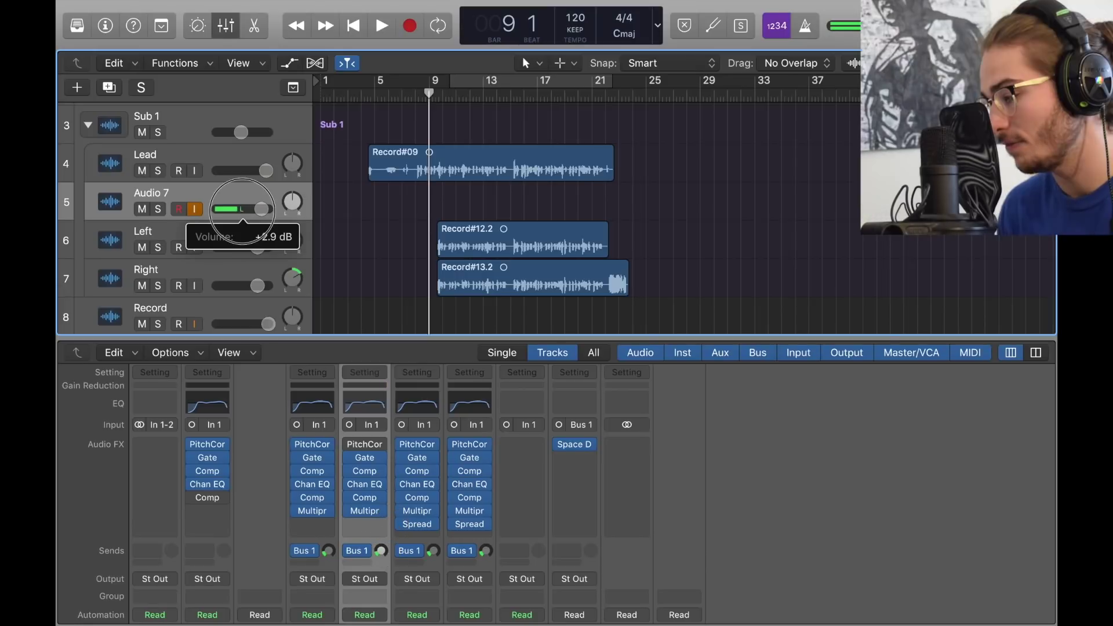
{"action": "left_click_drag", "start_coordinate": [251, 212], "coordinate": [245, 215]}
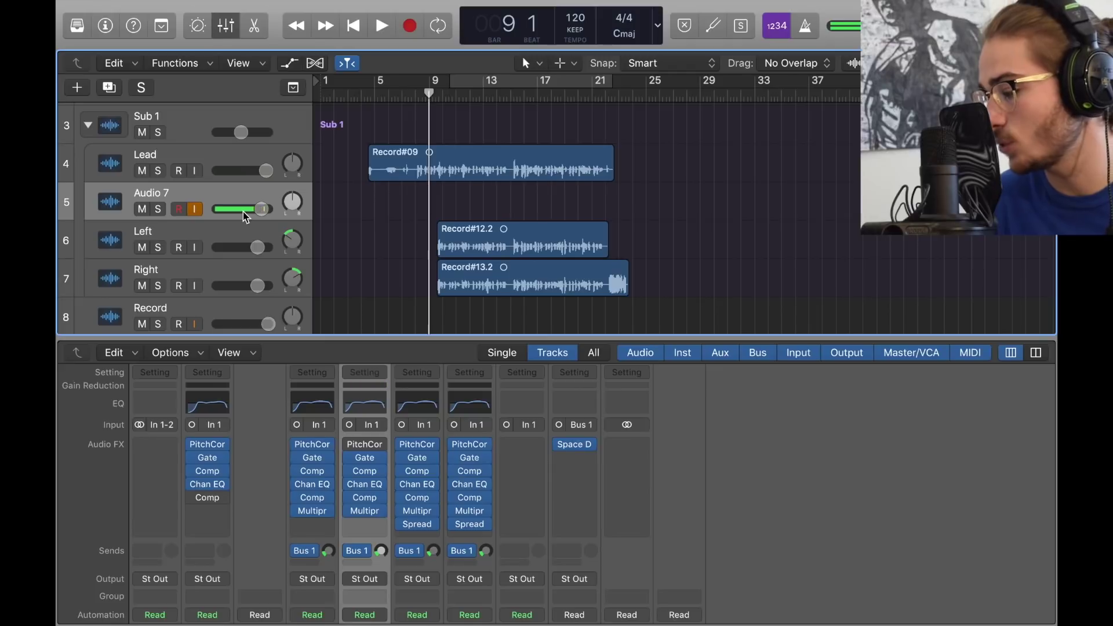
Duplicate the Audio 7 track twice and rename the original LEAD and the two copies LEFT and RIGHT.
{"action": "key", "text": "super+d"}
{"action": "key", "text": "super+d"}
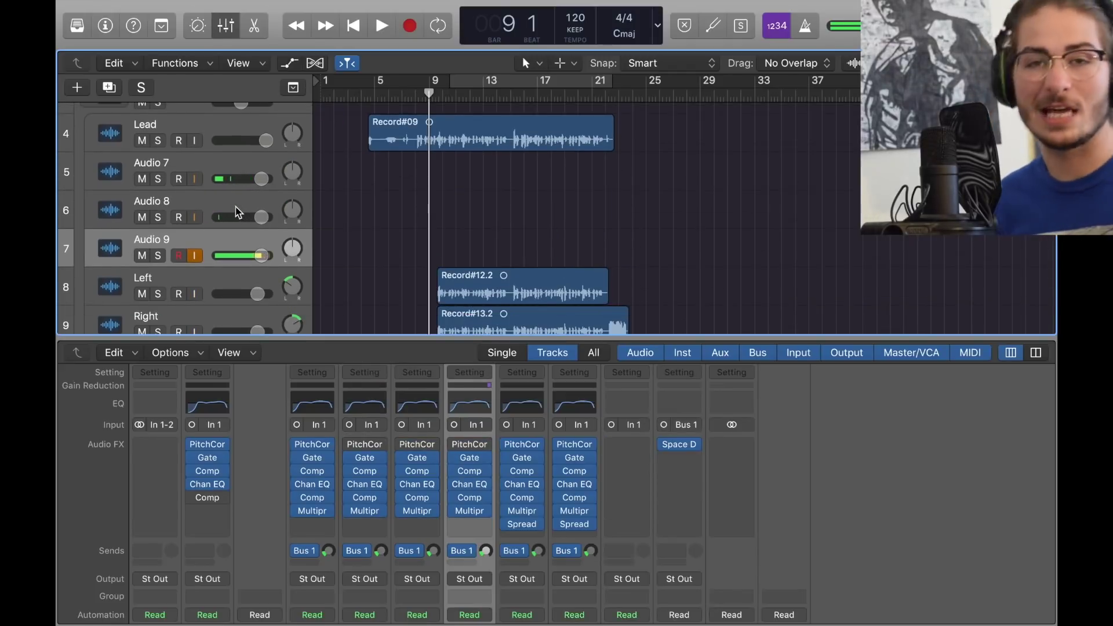
{"action": "double_click", "coordinate": [151, 163]}
{"action": "type", "text": "LEAD"}
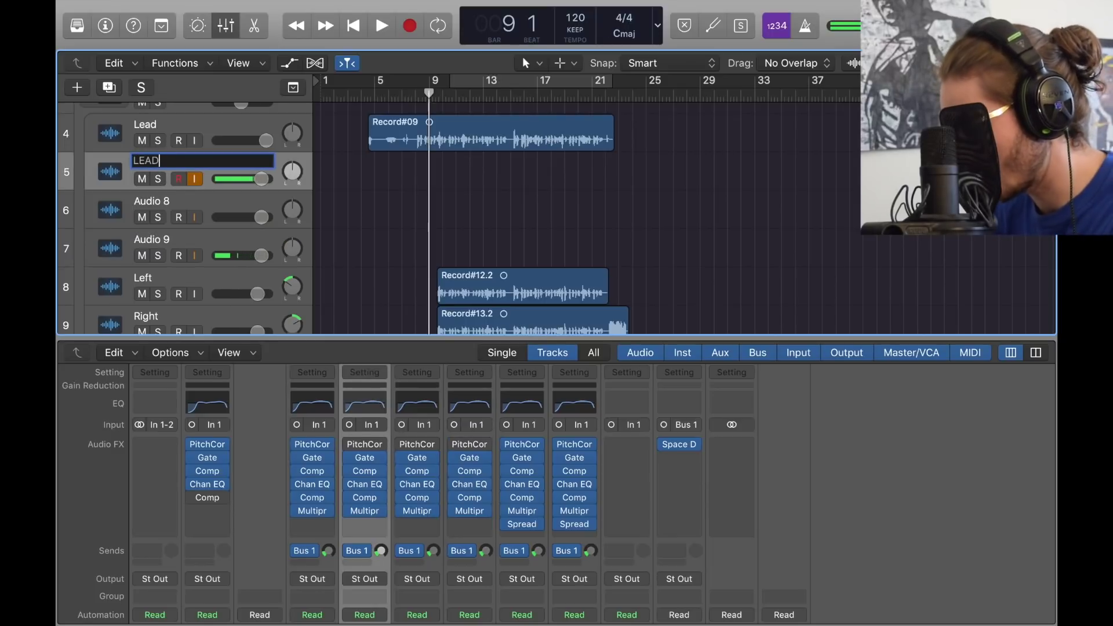
{"action": "double_click", "coordinate": [152, 201]}
{"action": "type", "text": "LEFT"}
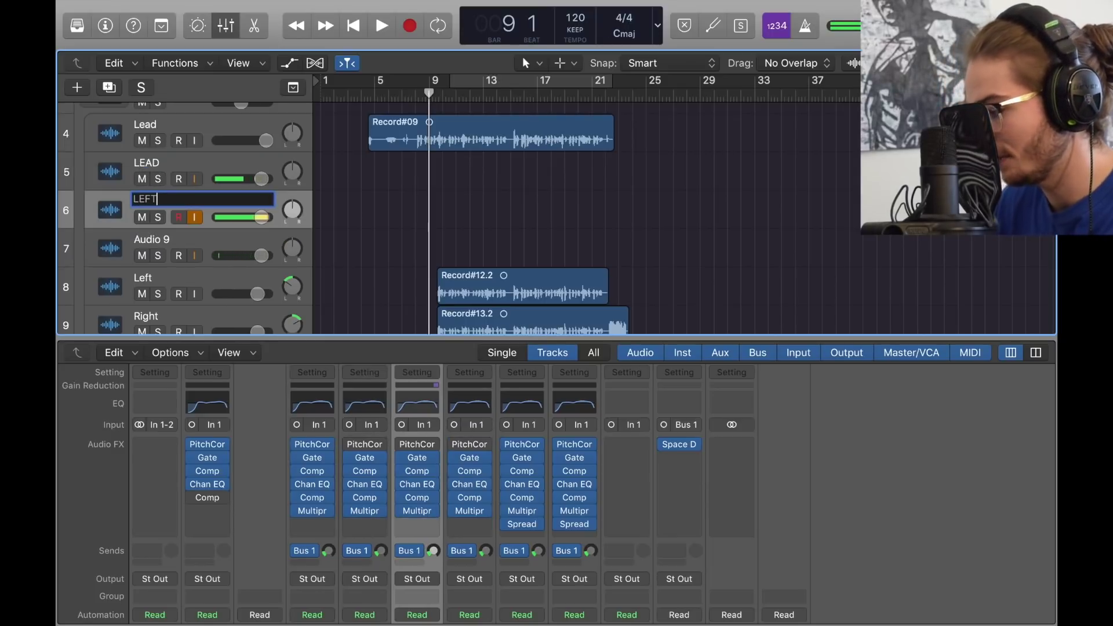
{"action": "double_click", "coordinate": [154, 238]}
{"action": "type", "text": "RIGHT"}
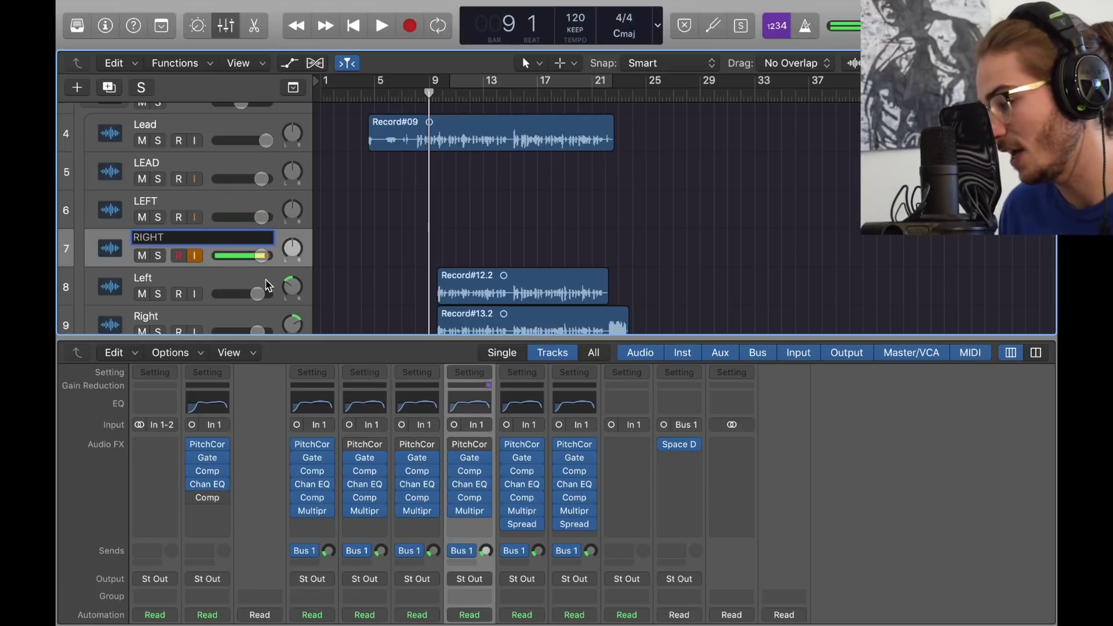
Pan the new LEFT track partly to the left and the new RIGHT track partly to the right.
{"action": "left_click", "coordinate": [287, 284]}
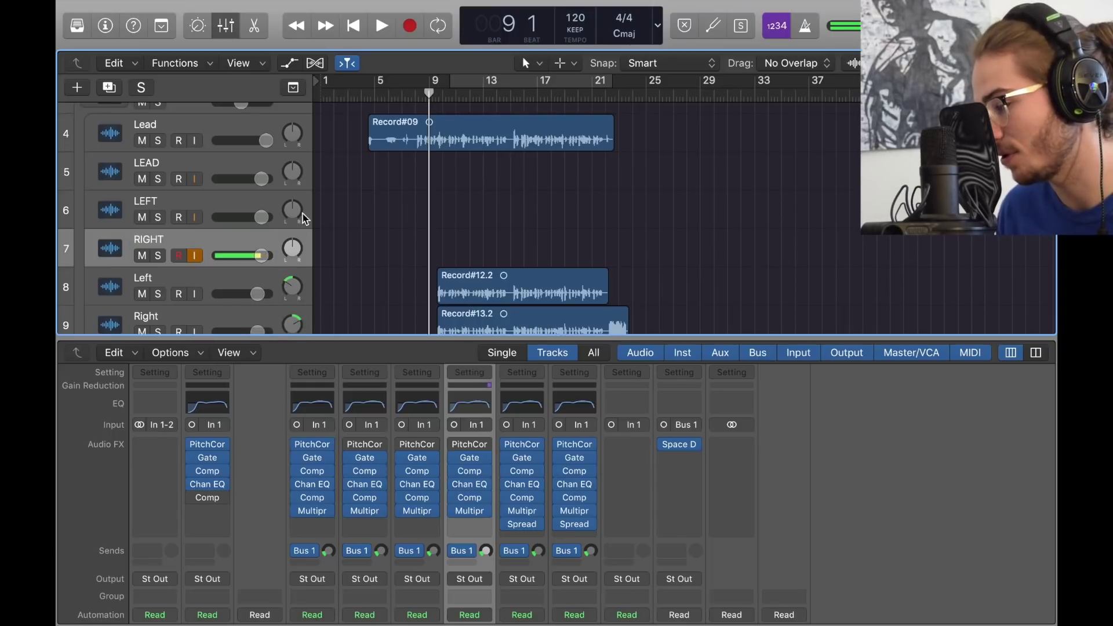
{"action": "left_click_drag", "start_coordinate": [292, 210], "coordinate": [293, 231]}
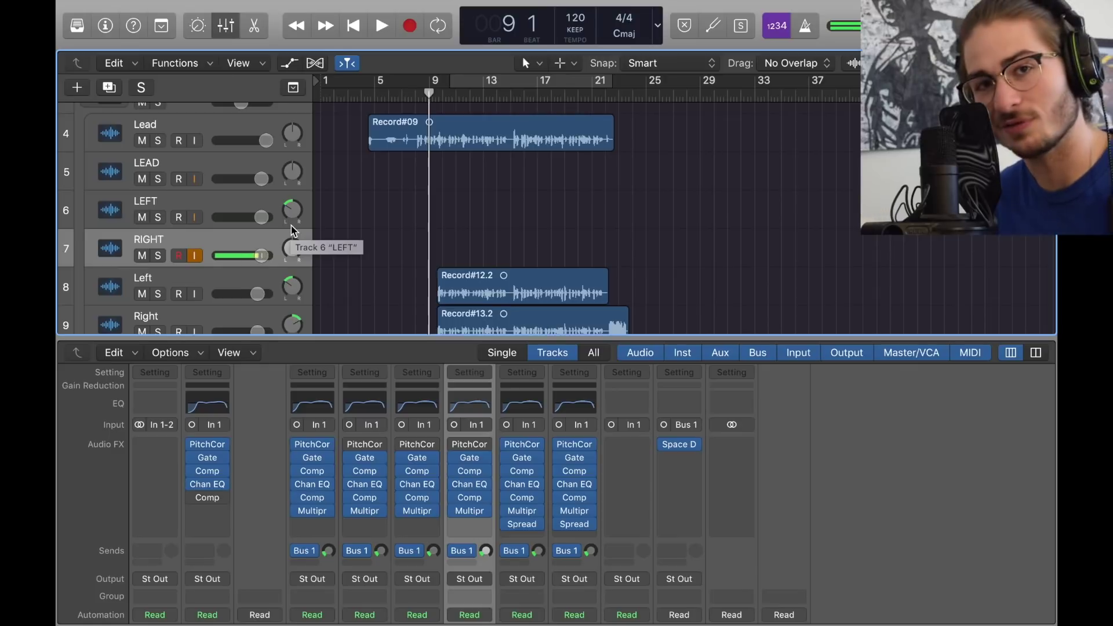
{"action": "left_click_drag", "start_coordinate": [292, 248], "coordinate": [292, 228]}
Copy the Stereo Spread plug-in from the existing Left channel to the end of the new LEFT channel's effects chain.
{"action": "left_click", "coordinate": [242, 202]}
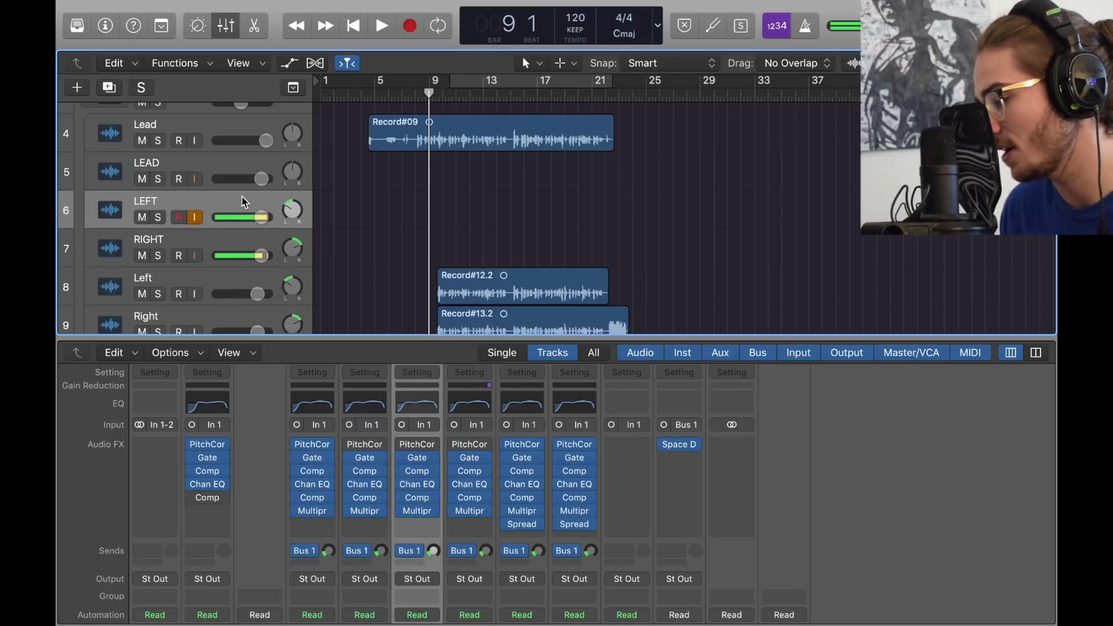
{"action": "left_click", "coordinate": [236, 249]}
{"action": "left_click", "coordinate": [237, 210]}
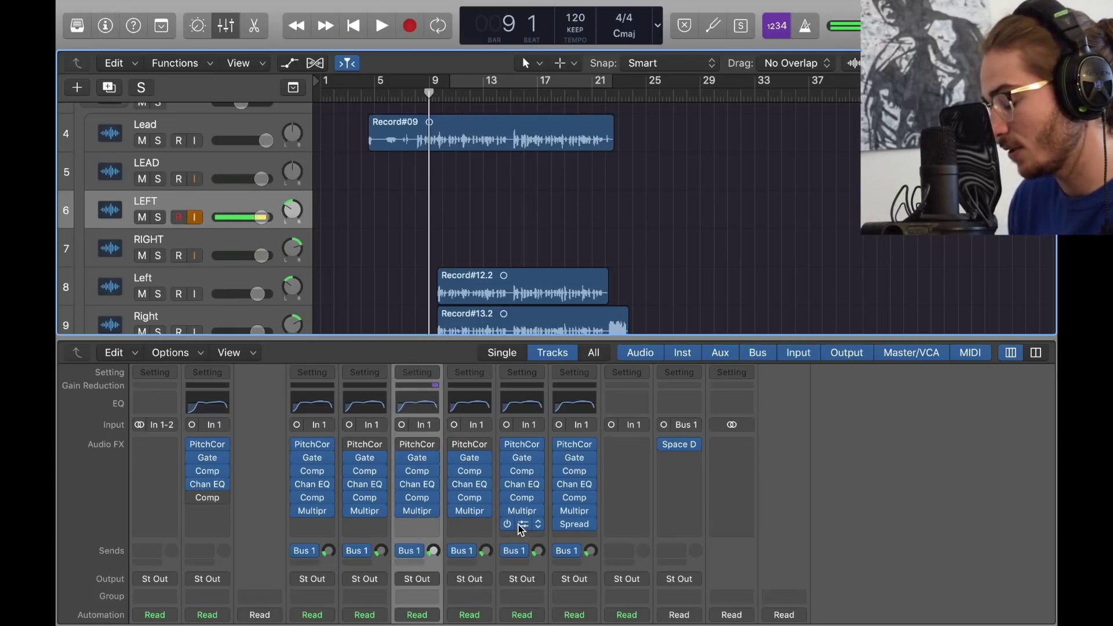
{"action": "left_click_drag", "start_coordinate": [520, 527], "coordinate": [430, 529]}
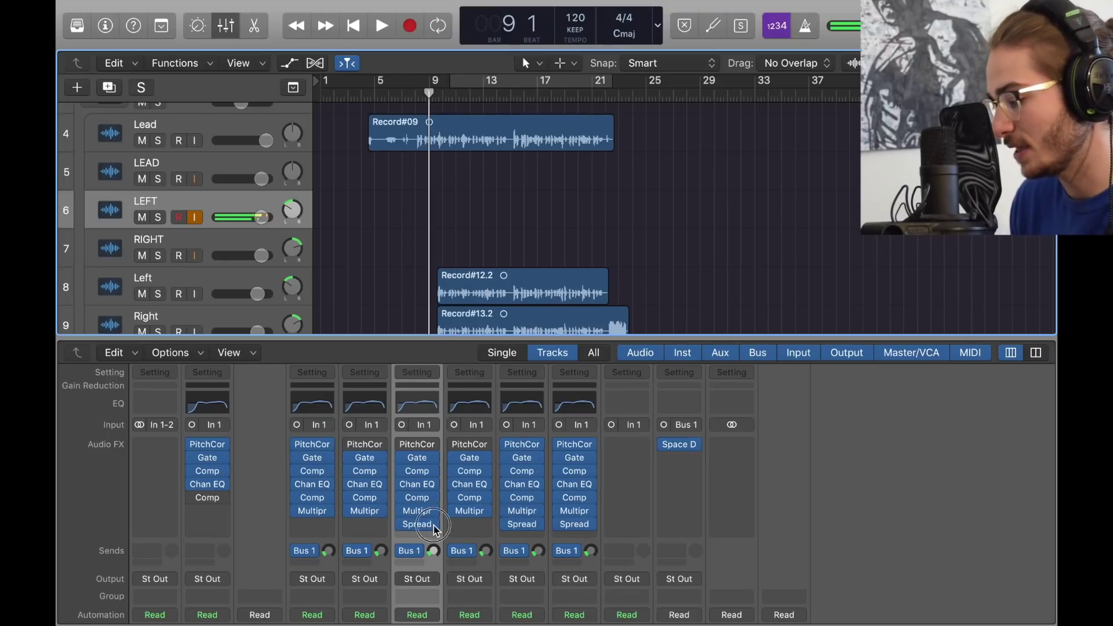
Check the plug-in category of Stereo Spread on LEFT, examine its intensity, frequency and order settings, and close it.
{"action": "left_click", "coordinate": [436, 528]}
{"action": "mouse_move", "coordinate": [567, 522]}
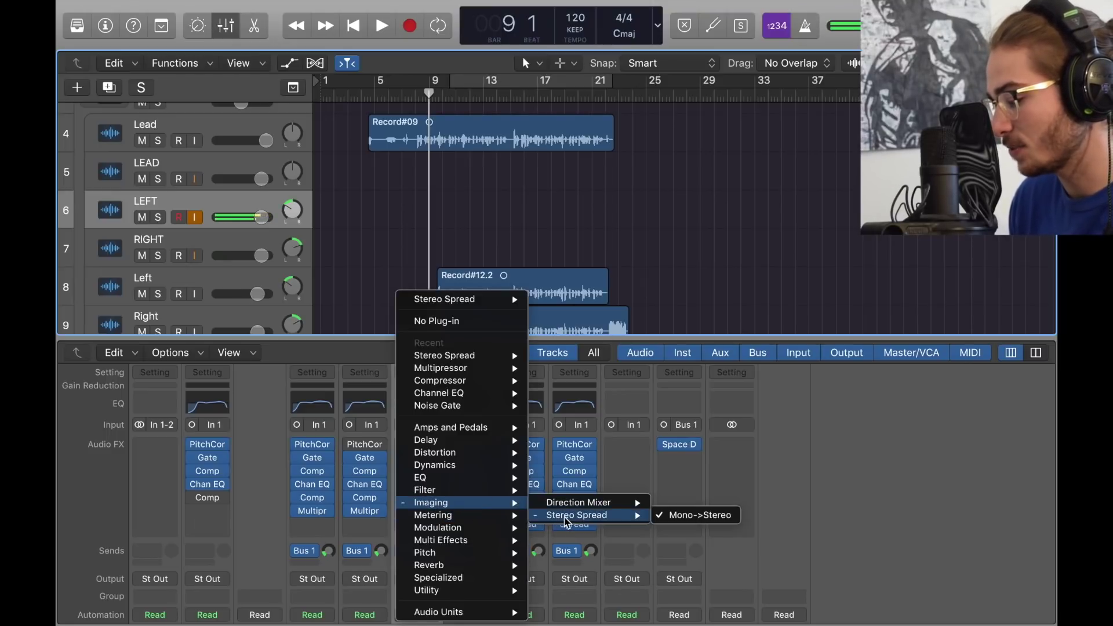
{"action": "left_click", "coordinate": [695, 515]}
{"action": "left_click", "coordinate": [418, 524]}
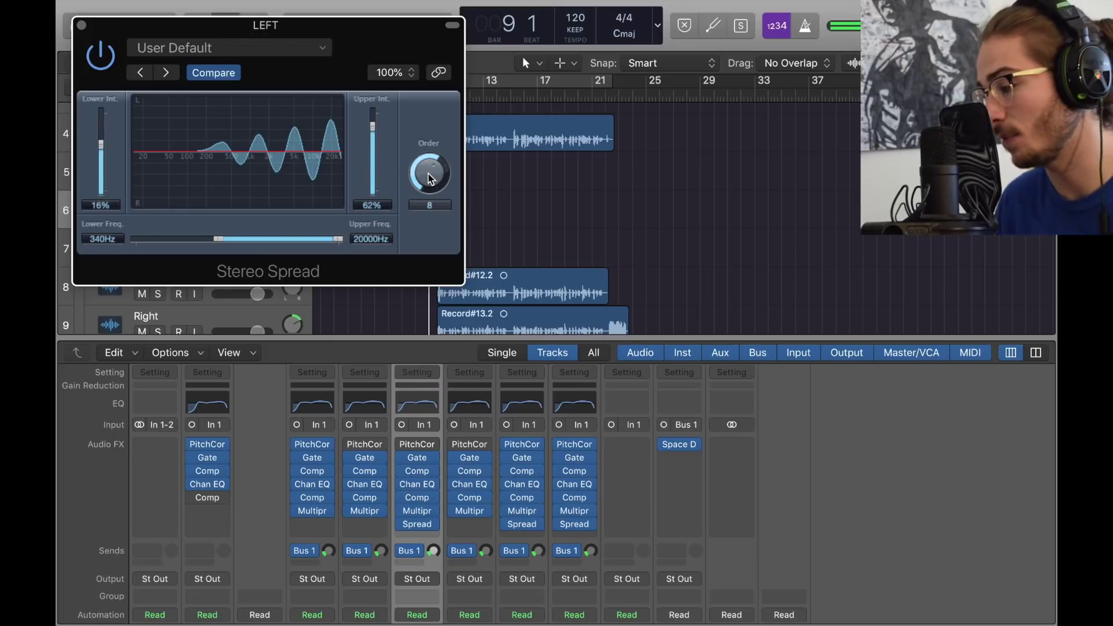
{"action": "left_click", "coordinate": [81, 25]}
Copy the Stereo Spread plug-in from the LEFT channel to the new RIGHT channel and select the LEAD track.
{"action": "mouse_move", "coordinate": [416, 528]}
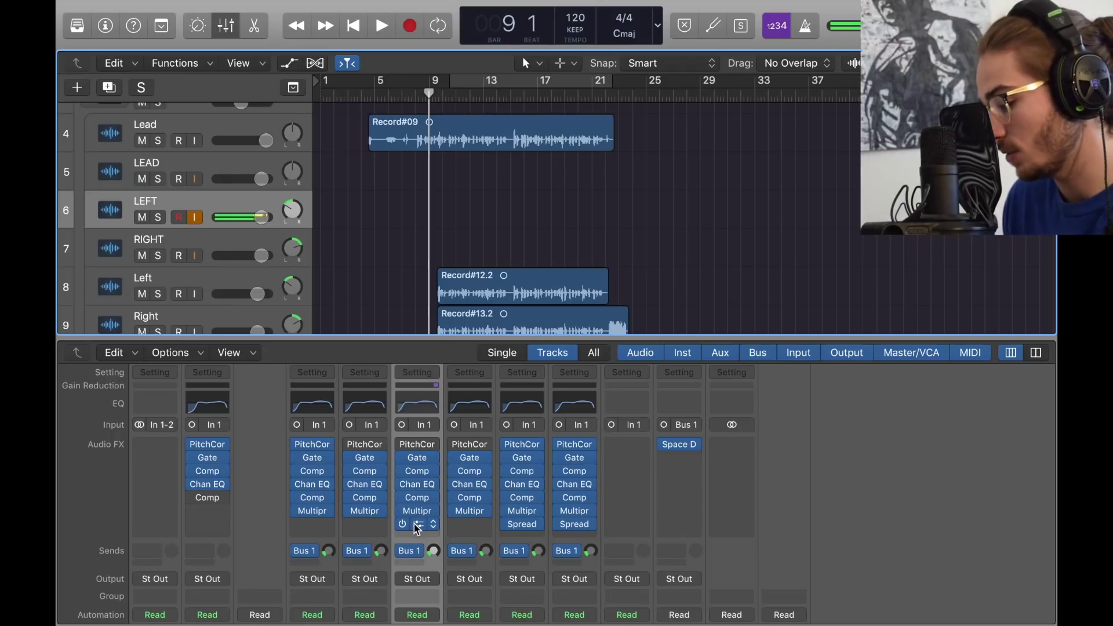
{"action": "left_click_drag", "start_coordinate": [416, 527], "coordinate": [461, 525]}
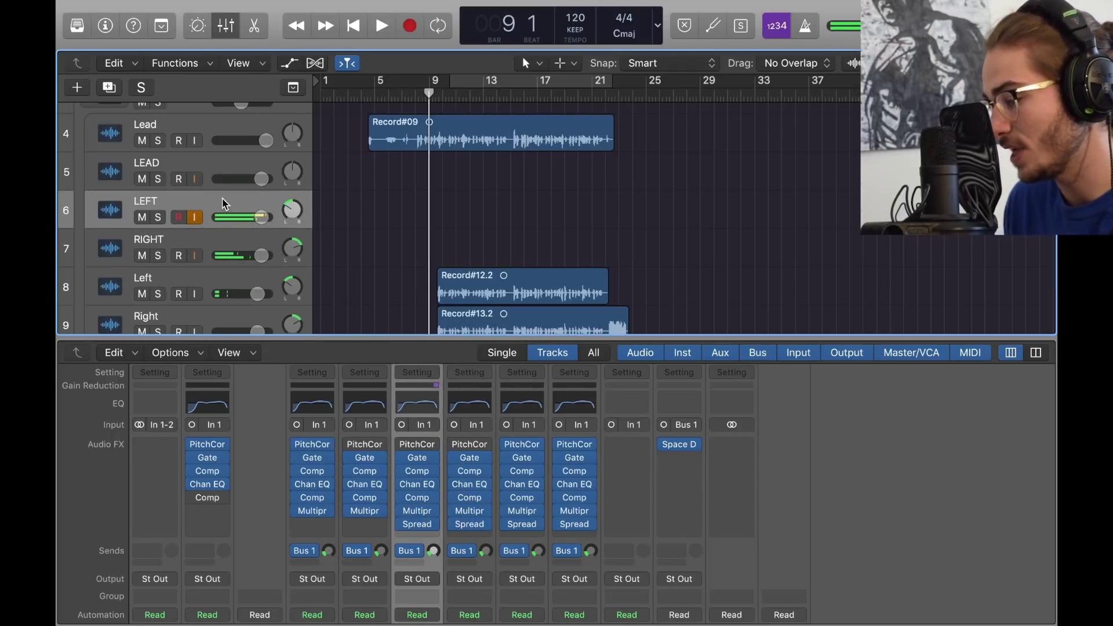
{"action": "left_click", "coordinate": [219, 245]}
{"action": "left_click", "coordinate": [214, 163]}
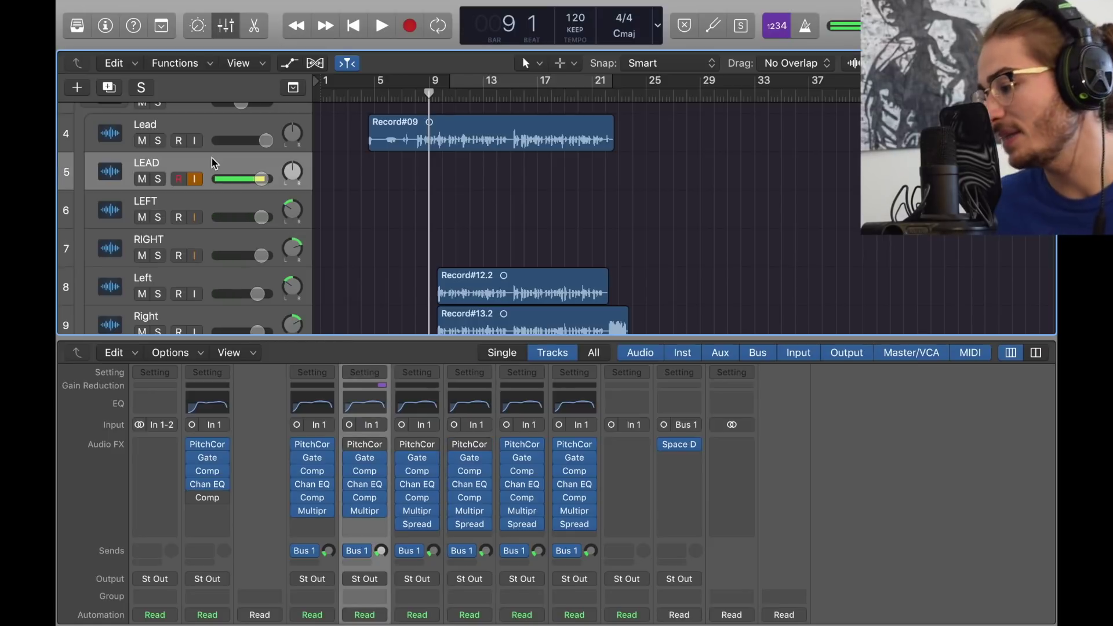